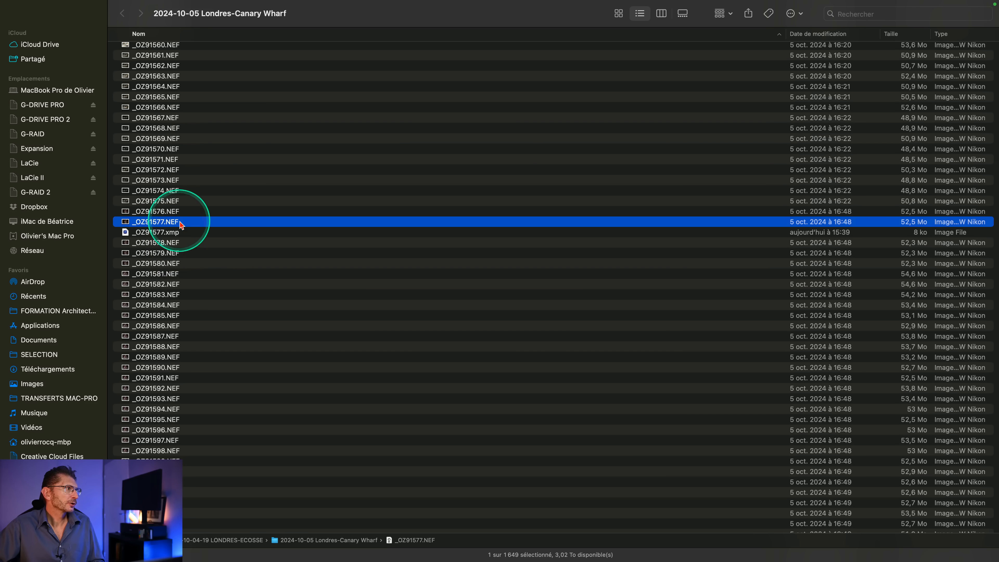
# - Open the raw photo _OZ91577.NEF from the 2024-10-05 Londres-Canary Wharf folder in Adobe Photoshop 2025
pyautogui.rightClick(188, 221)
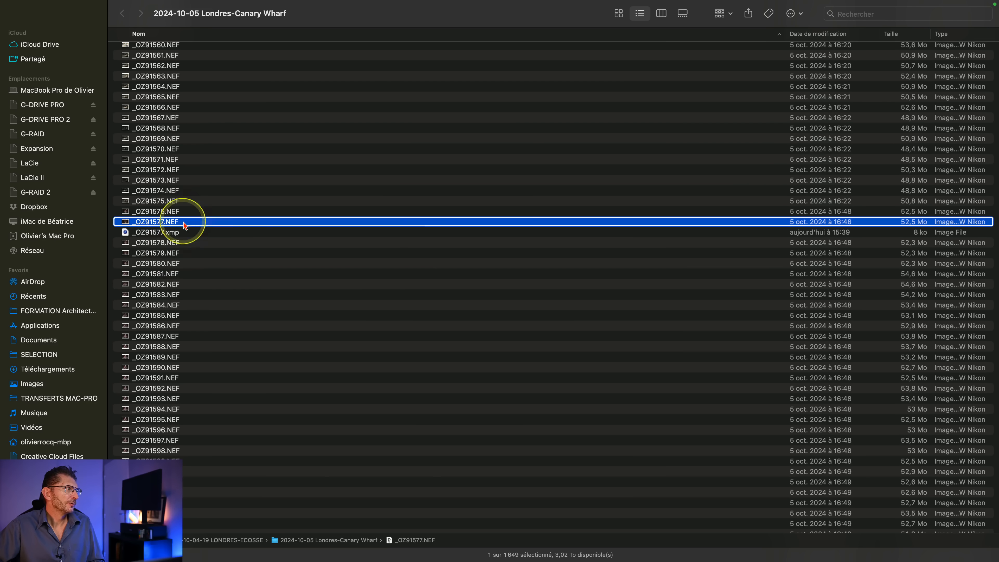
pyautogui.moveTo(279, 237)
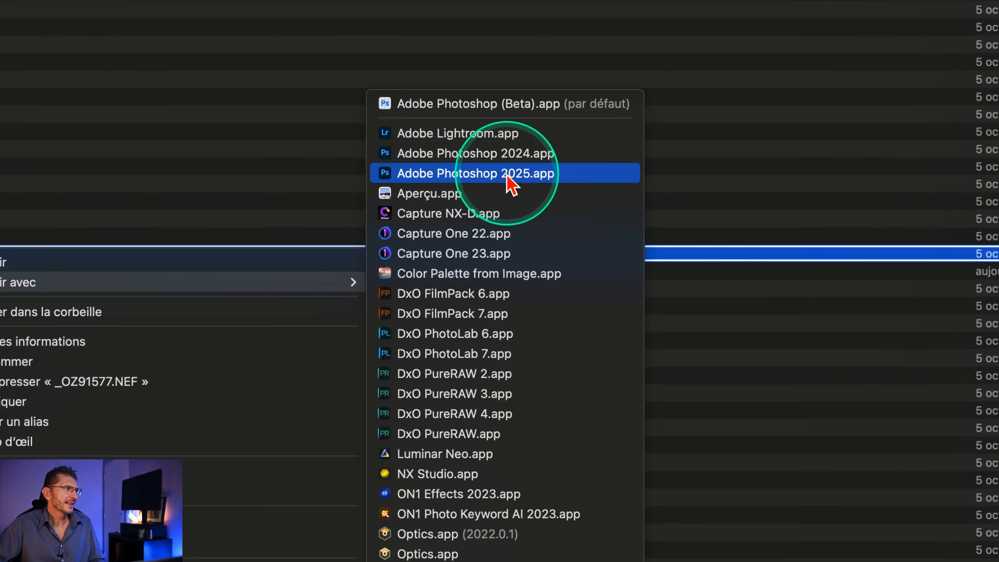
pyautogui.click(515, 173)
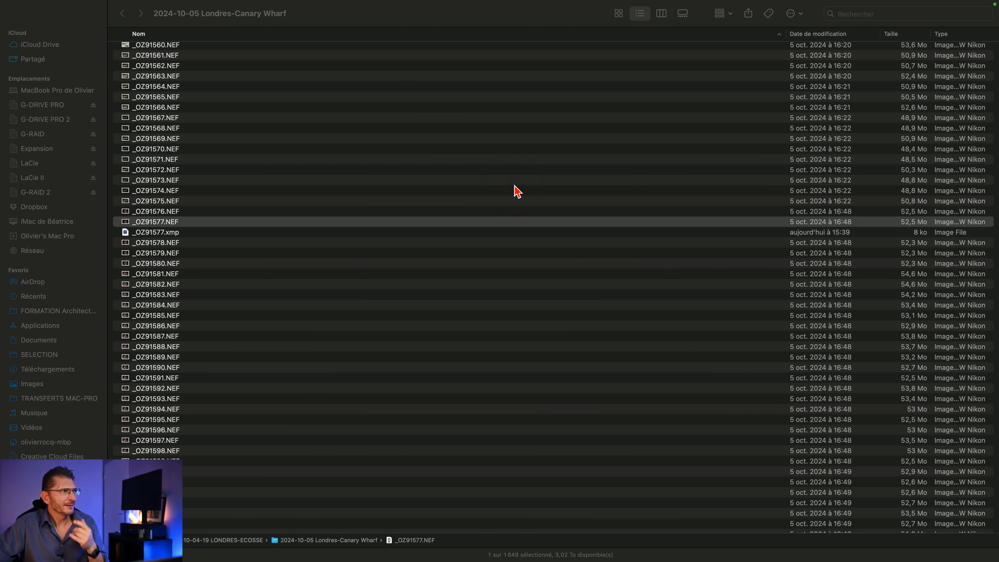
pyautogui.click(517, 31)
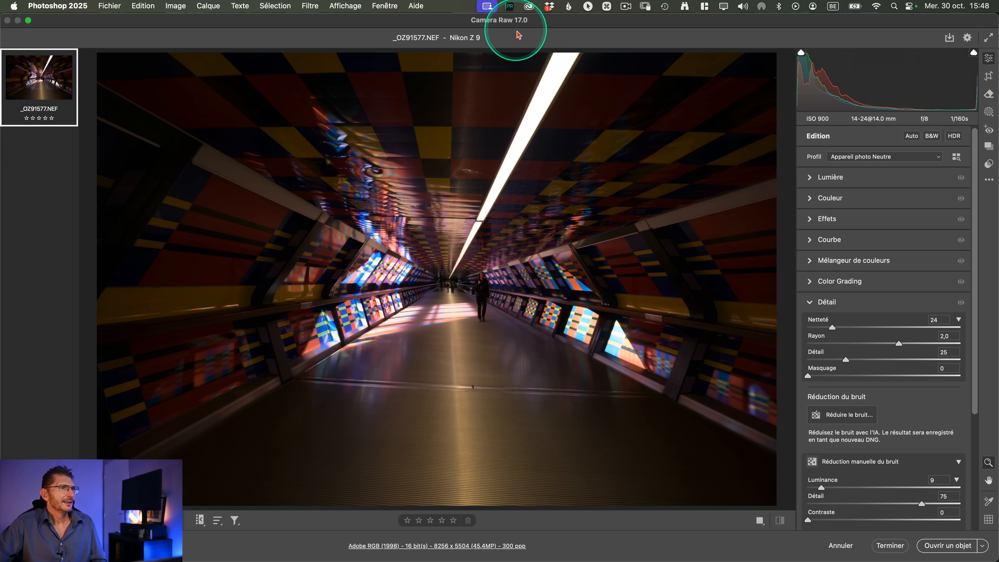
# - Apply the Adobe Adaptive (beta) profile to the tunnel photo and expand the Lumière settings
pyautogui.click(843, 149)
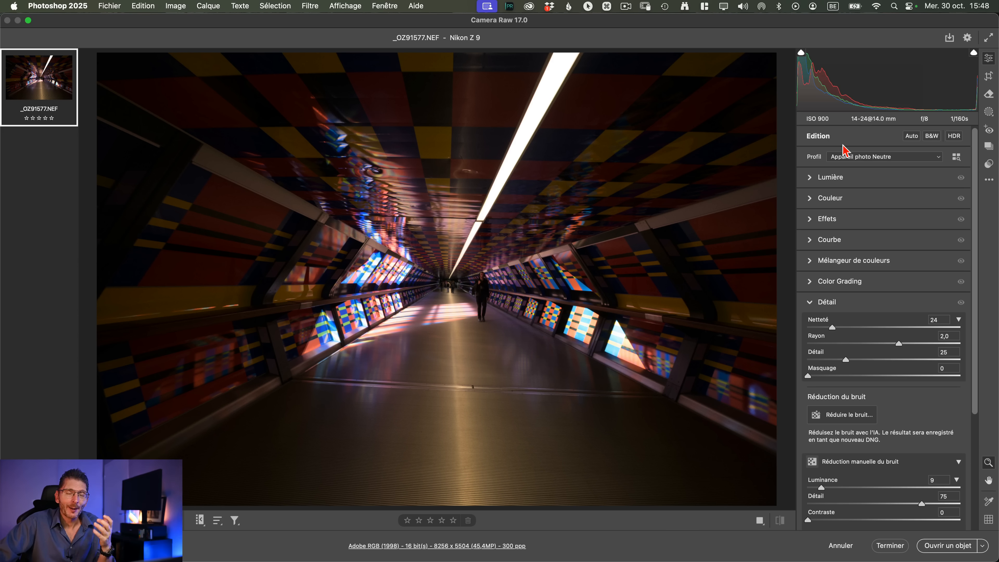
pyautogui.click(844, 149)
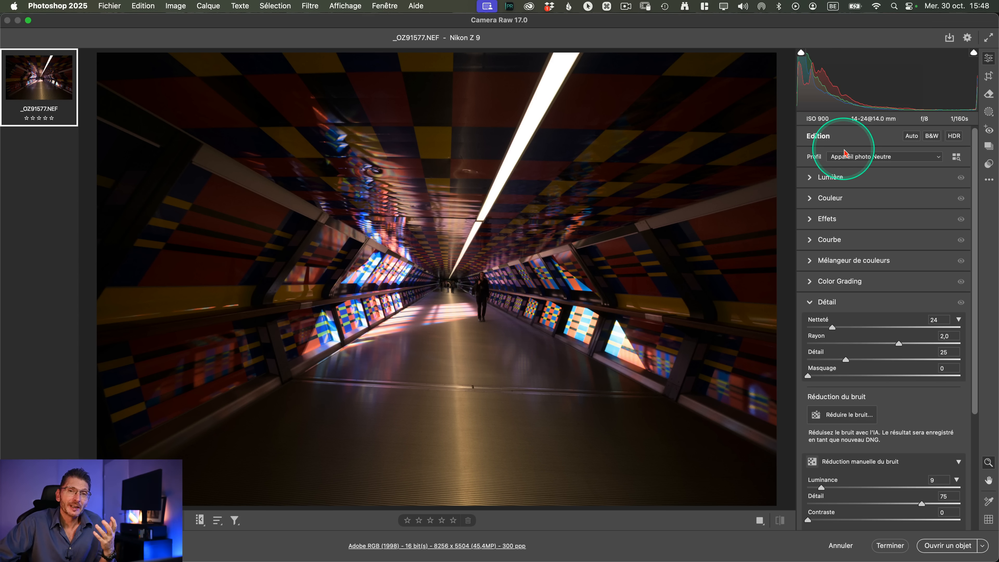
pyautogui.click(887, 161)
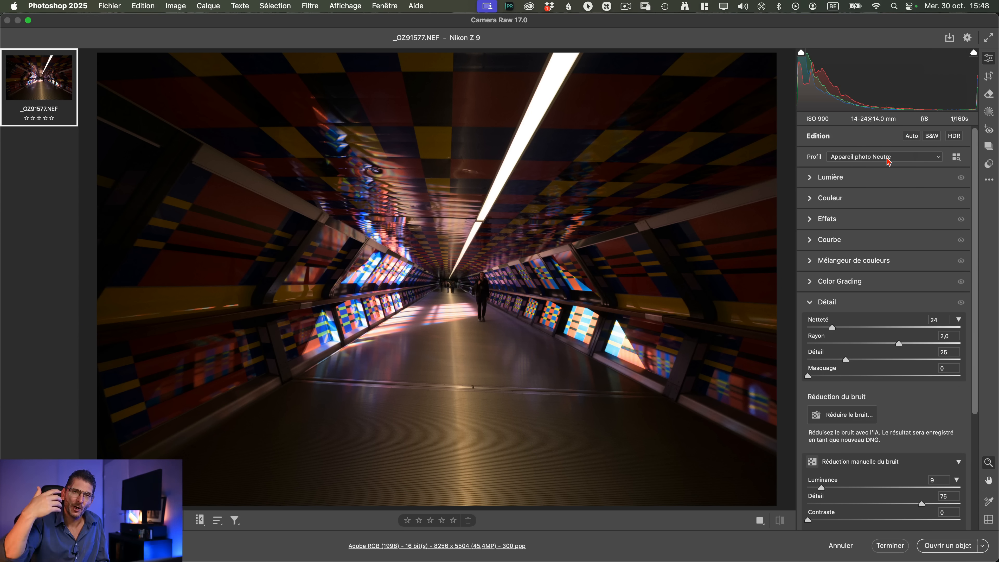
pyautogui.click(888, 161)
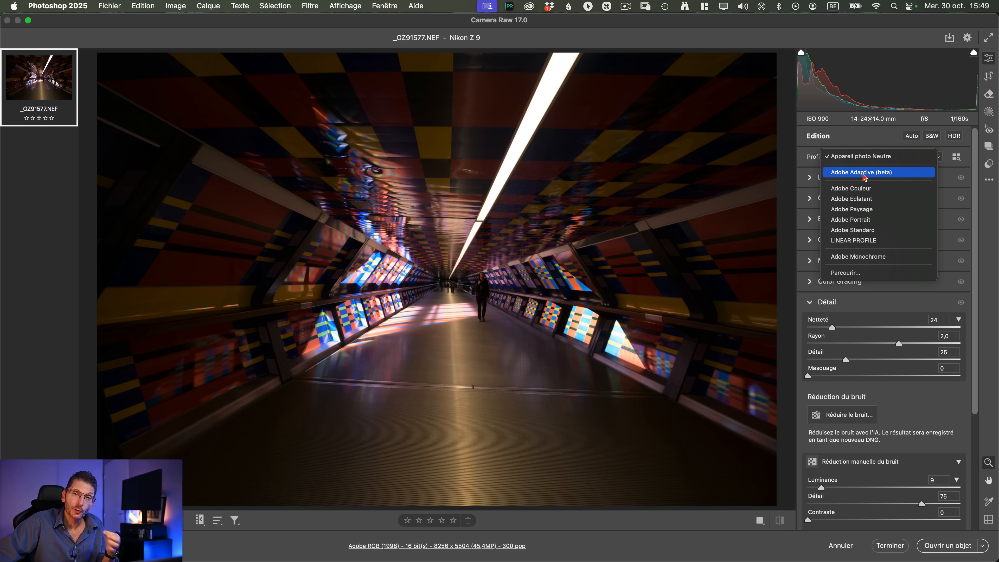
pyautogui.click(864, 173)
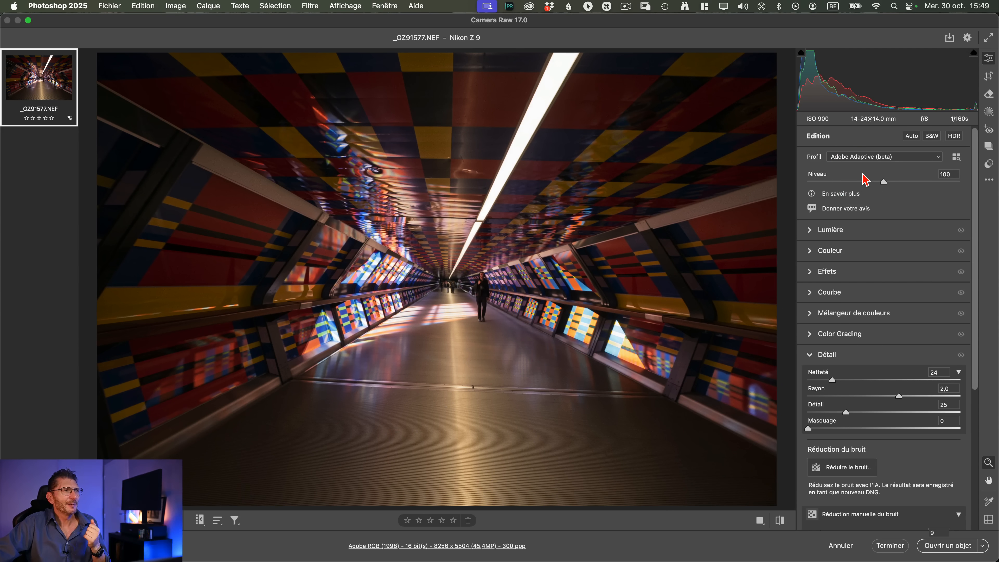
pyautogui.click(822, 229)
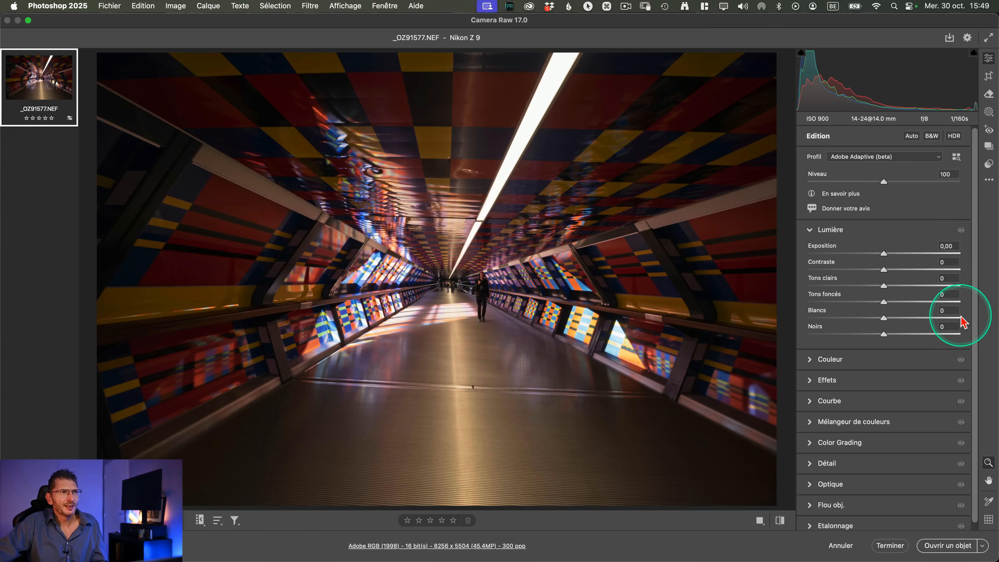
pyautogui.click(771, 83)
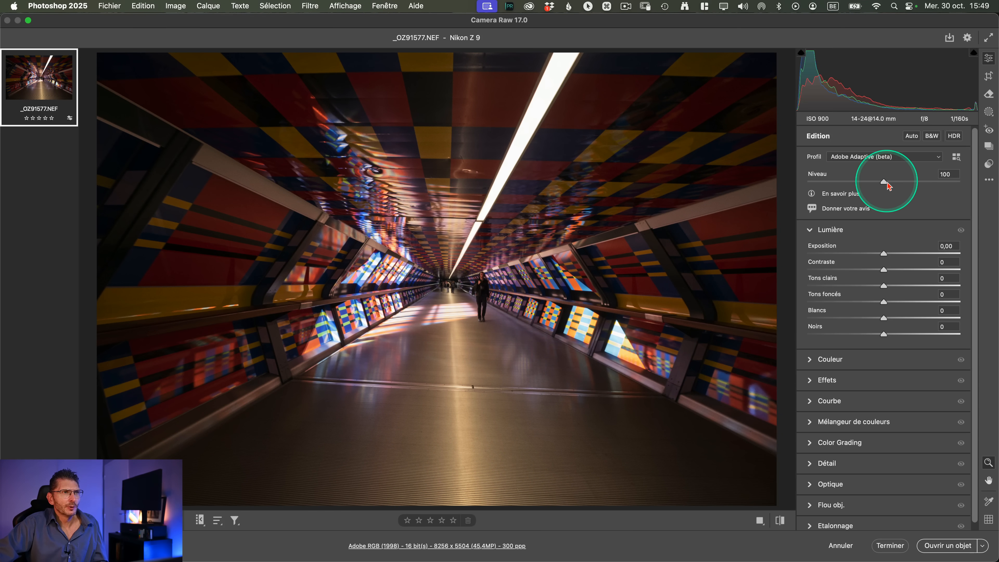
# - Try the adaptive profile at level 192, compare it with the original rendering, and reset the level to 100
pyautogui.moveTo(886, 185); pyautogui.dragTo(958, 189)
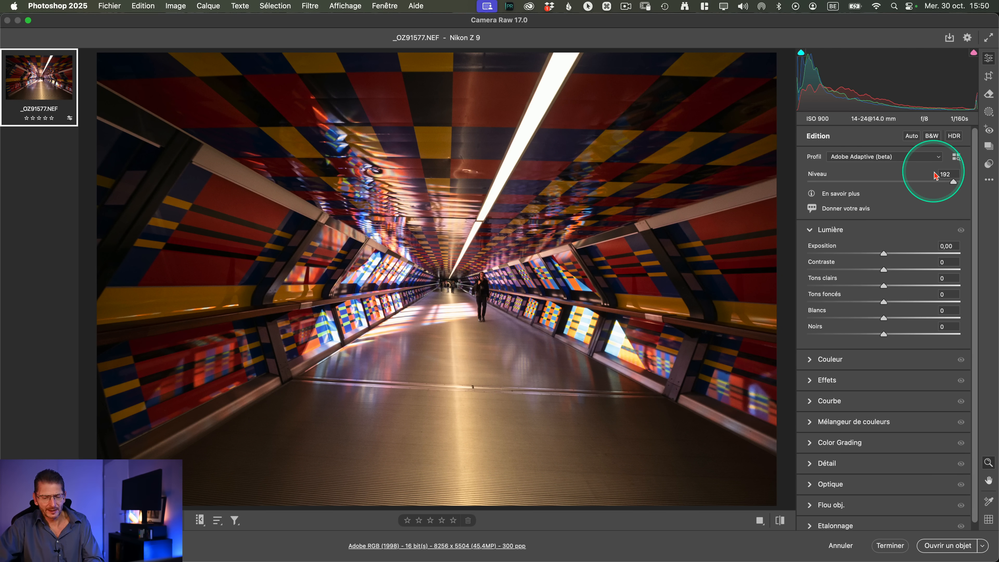
pyautogui.press('p')
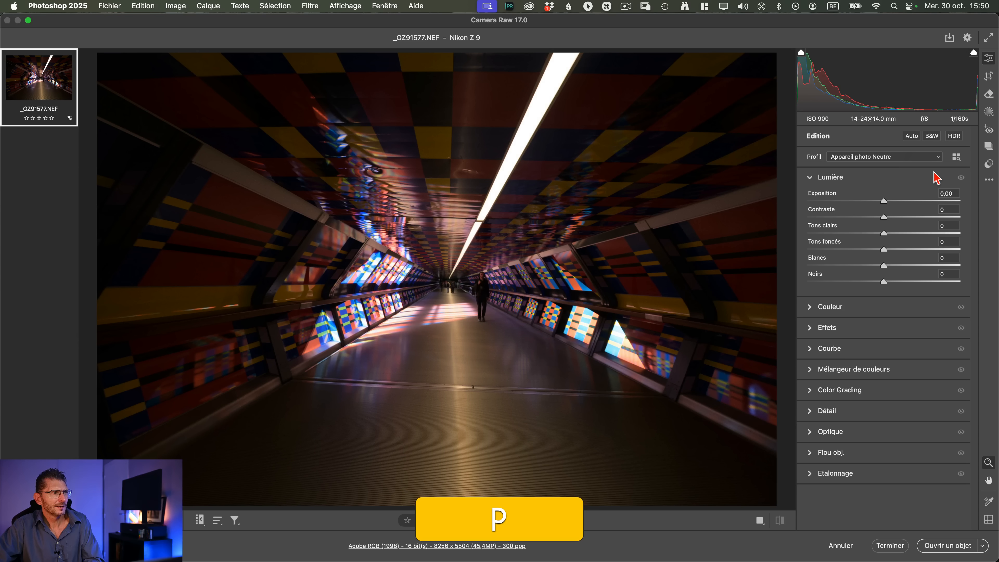
pyautogui.press('p')
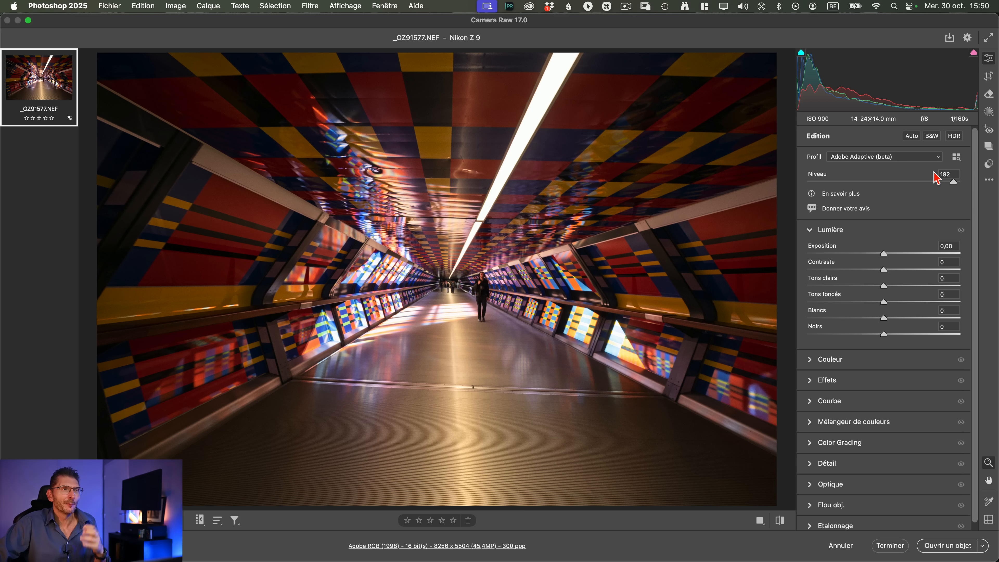
pyautogui.doubleClick(954, 184)
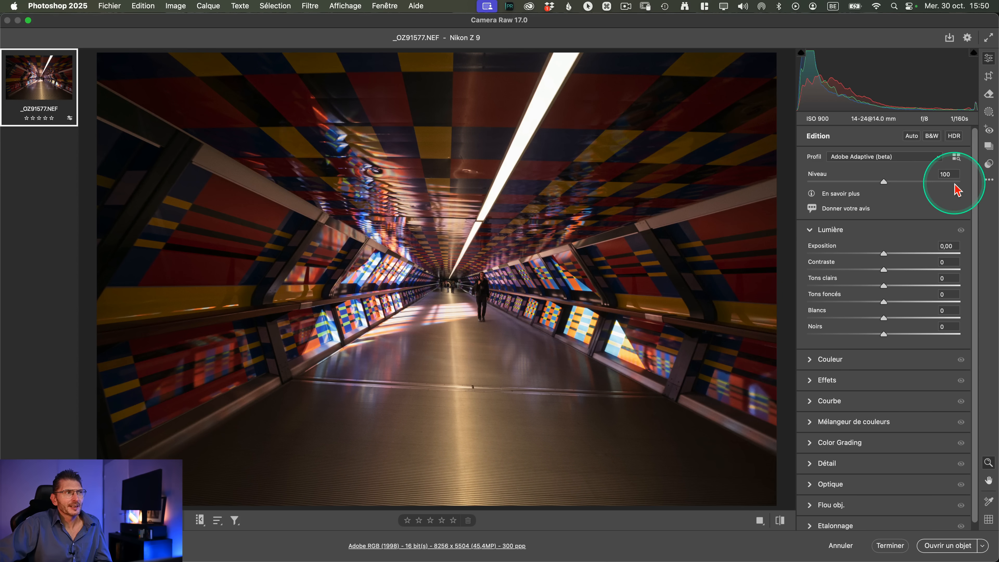
# - Try the Auto adjustments on the tunnel photo, first with the Adobe Adaptive profile and again with Adobe Couleur
pyautogui.click(911, 136)
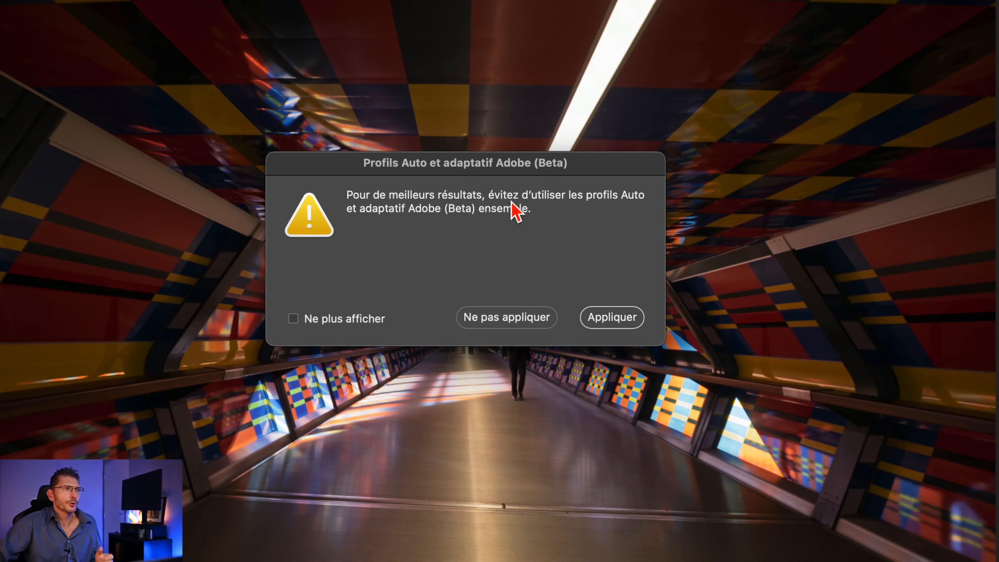
pyautogui.press('super+z')
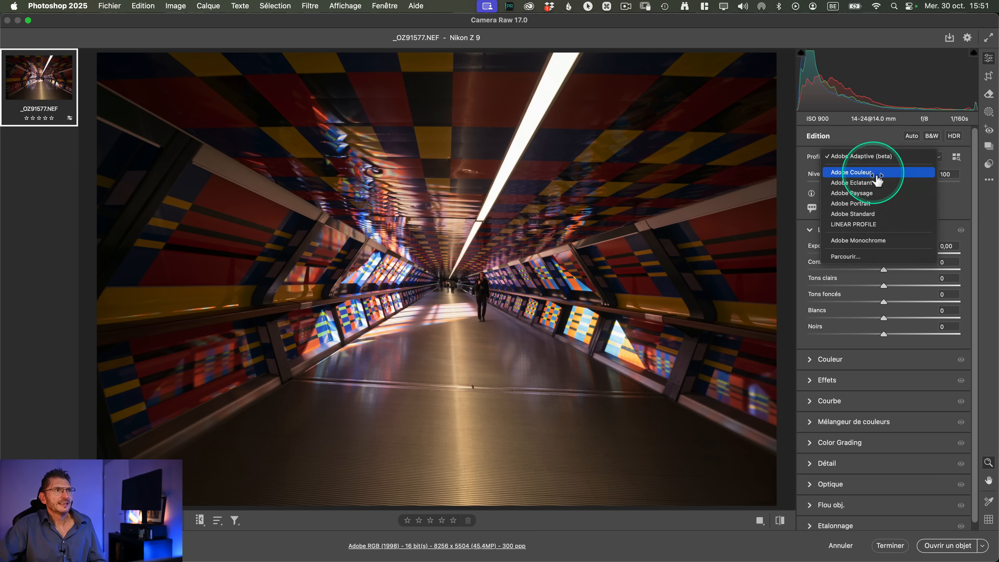
pyautogui.click(877, 173)
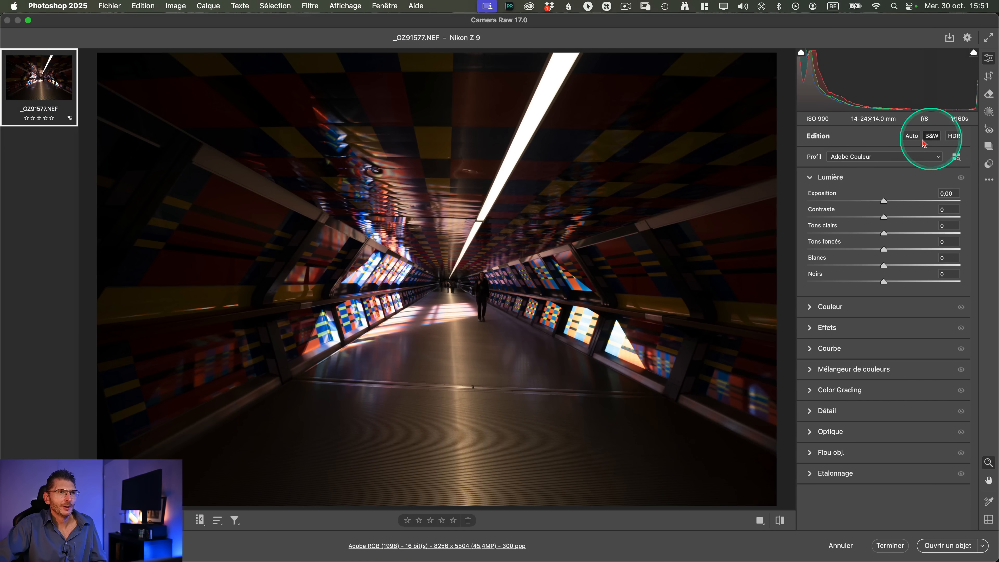
pyautogui.click(909, 136)
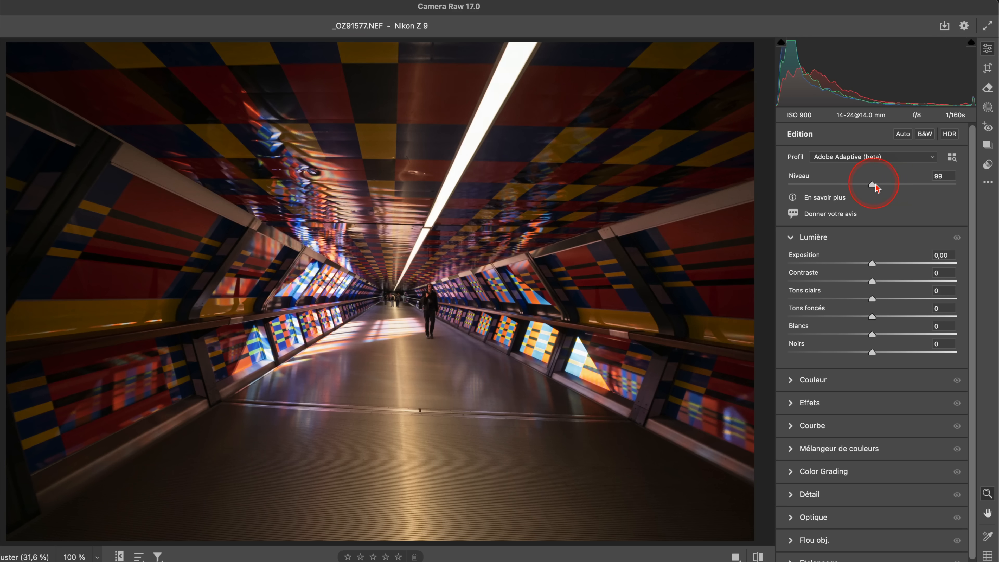
# - Raise the Adobe Adaptive (beta) profile's level to the maximum on the tunnel photo
pyautogui.moveTo(887, 182); pyautogui.dragTo(953, 191)
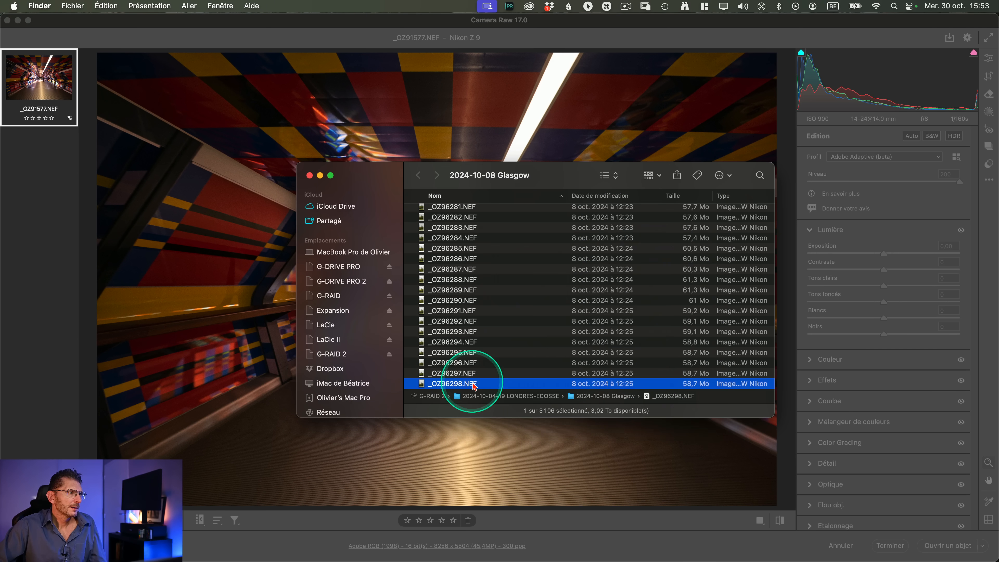
# - Open the raw photo _OZ96298.NEF from the 2024-10-08 Glasgow folder in Adobe Photoshop 2025
pyautogui.rightClick(470, 382)
pyautogui.moveTo(551, 253)
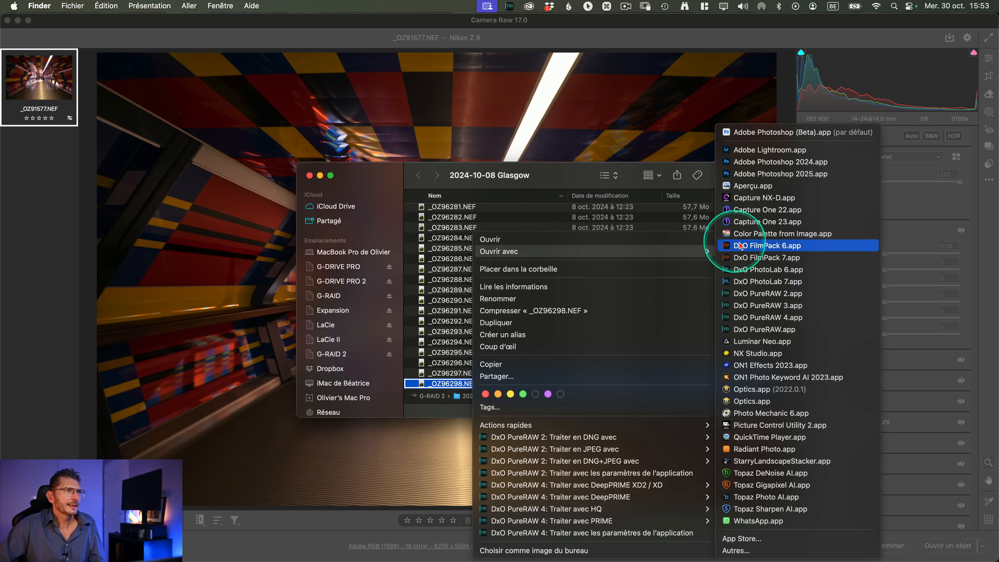
pyautogui.click(792, 174)
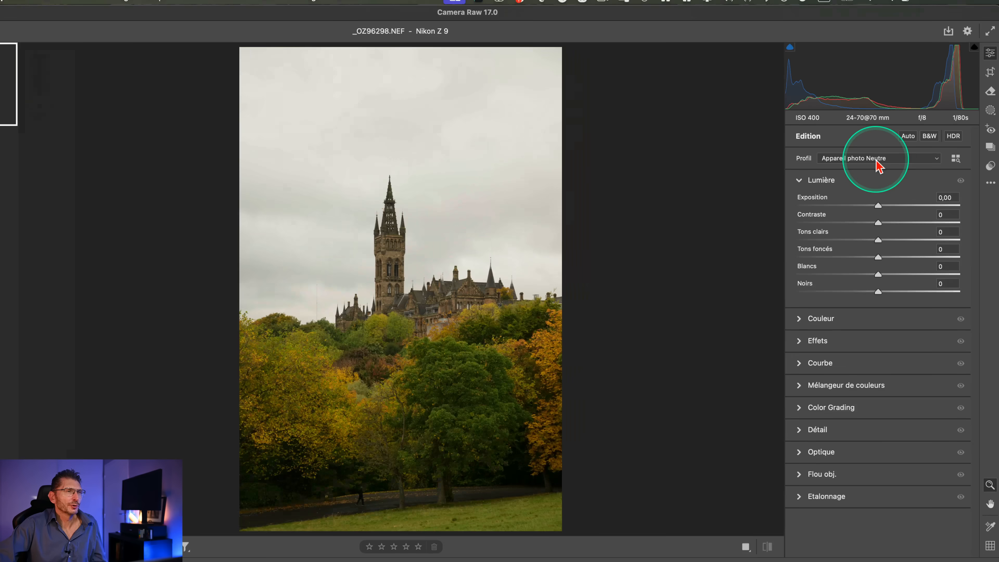
# - Try the Adobe Couleur profile with Auto adjustments on the Glasgow photo, and undo the Auto adjustments
pyautogui.click(875, 162)
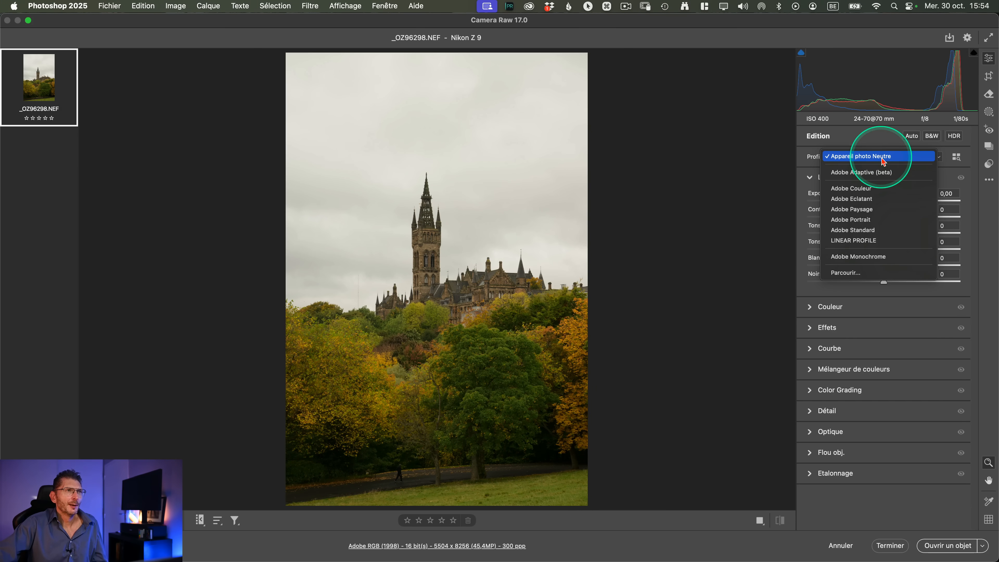
pyautogui.click(881, 189)
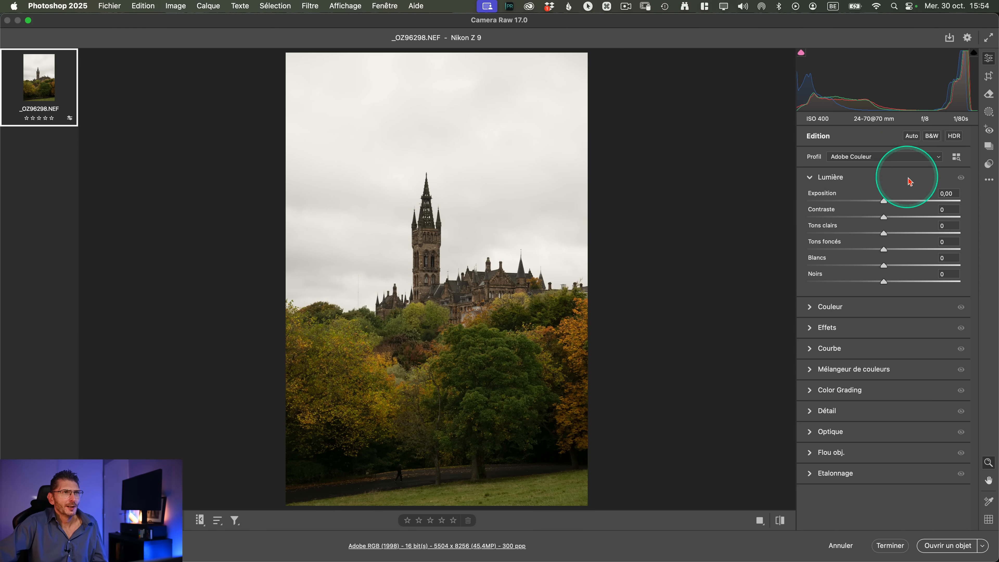
pyautogui.click(911, 136)
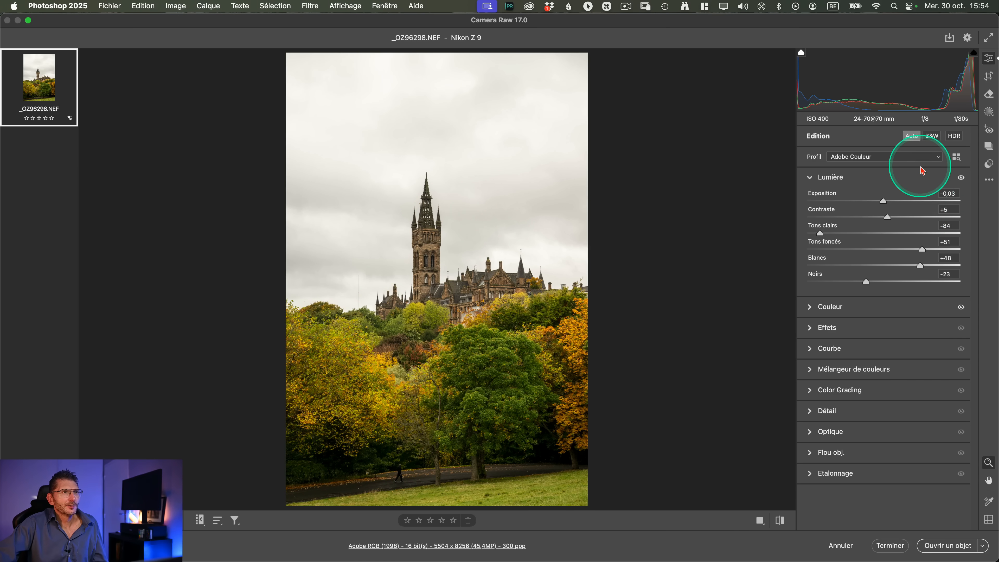
pyautogui.press('super+z')
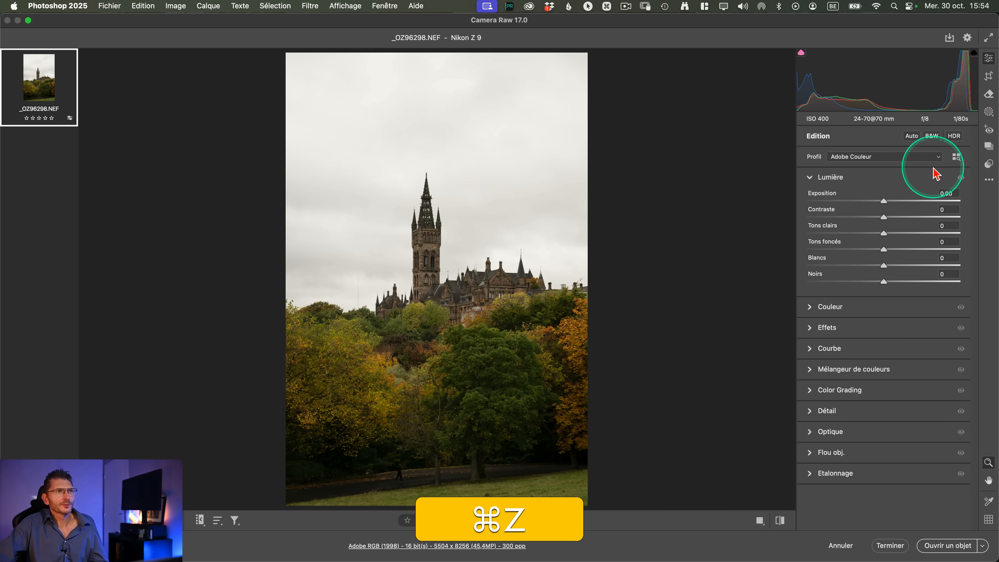
# - Apply the Adobe Adaptive (beta) profile at level 71 to the Glasgow photo and lower Tons clairs to -36
pyautogui.click(905, 156)
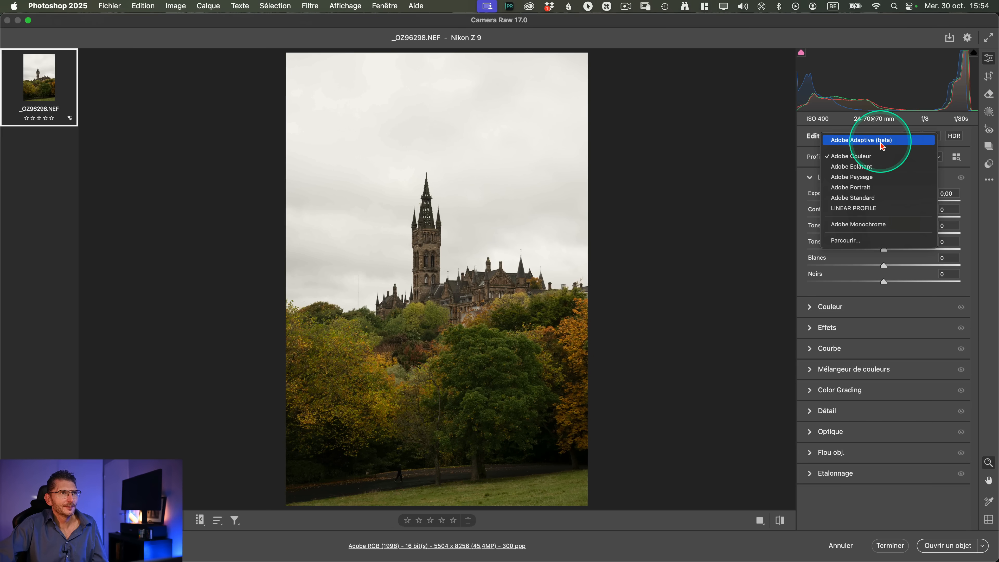
pyautogui.click(880, 140)
pyautogui.moveTo(867, 182); pyautogui.dragTo(861, 182)
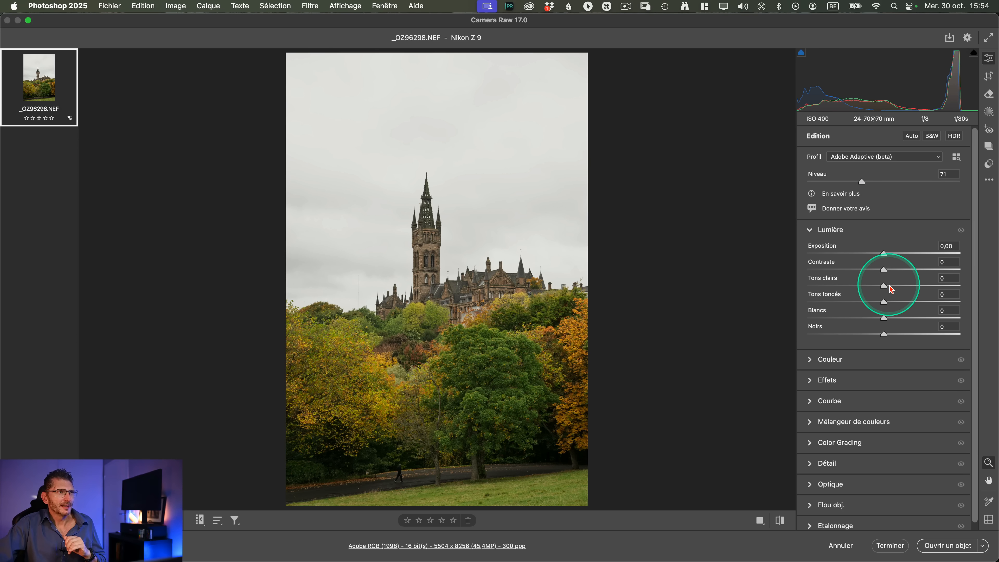
pyautogui.moveTo(886, 289); pyautogui.dragTo(859, 288)
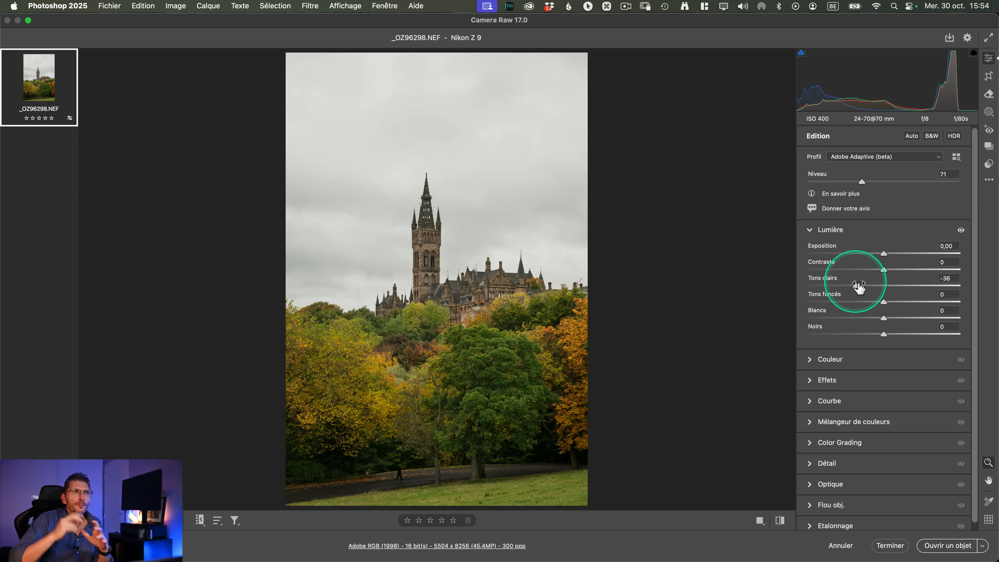
pyautogui.moveTo(856, 286)
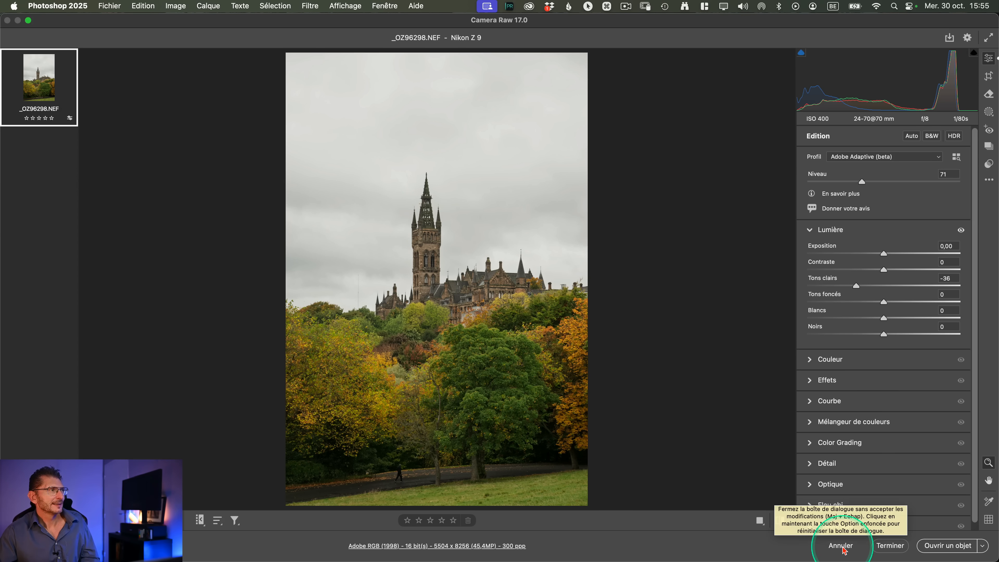
# - Leave the Glasgow photo and bring up the Nikon D90 raw portrait of the woman among balloons
pyautogui.press('super+Tab')
pyautogui.press('super+Tab')
pyautogui.press('super+Tab')
pyautogui.press('super+Tab')
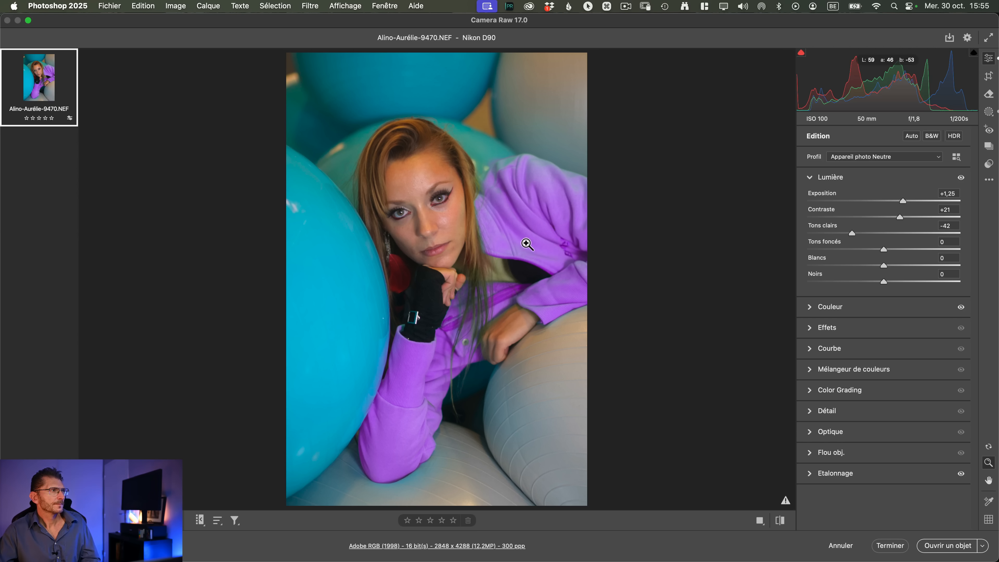
# - Apply the Adobe Couleur profile to the portrait together with the Auto adjustments
pyautogui.click(885, 157)
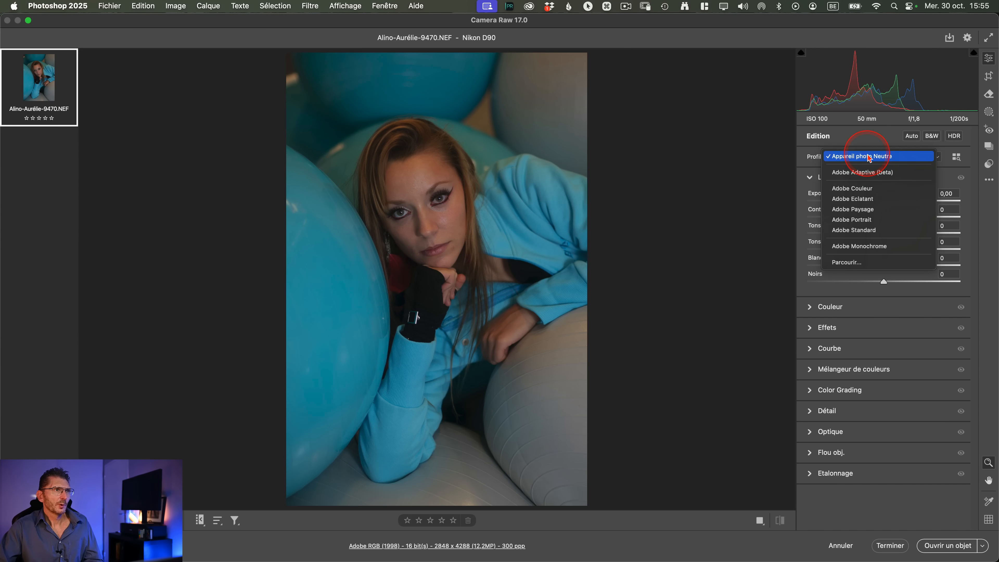
pyautogui.click(867, 190)
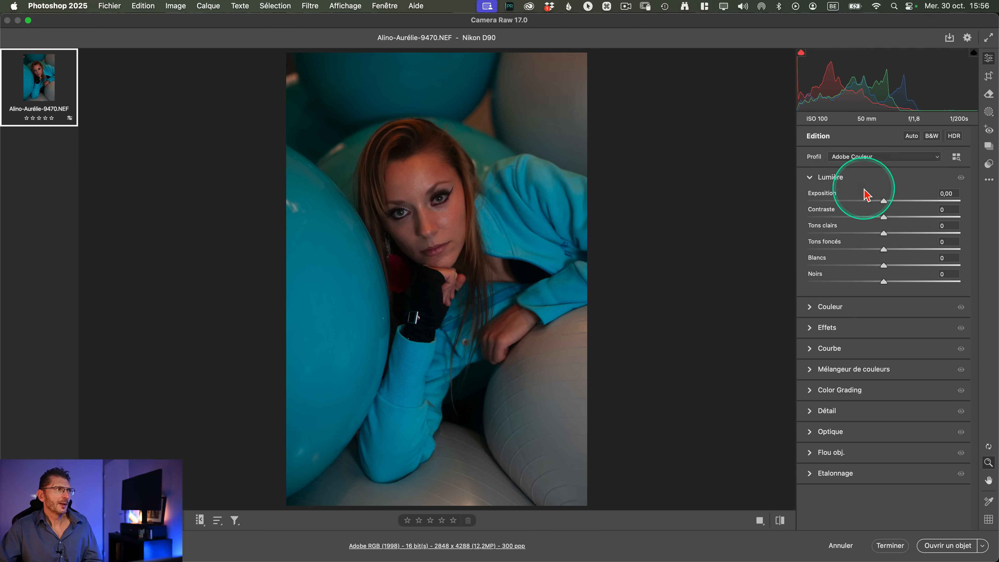
pyautogui.click(912, 137)
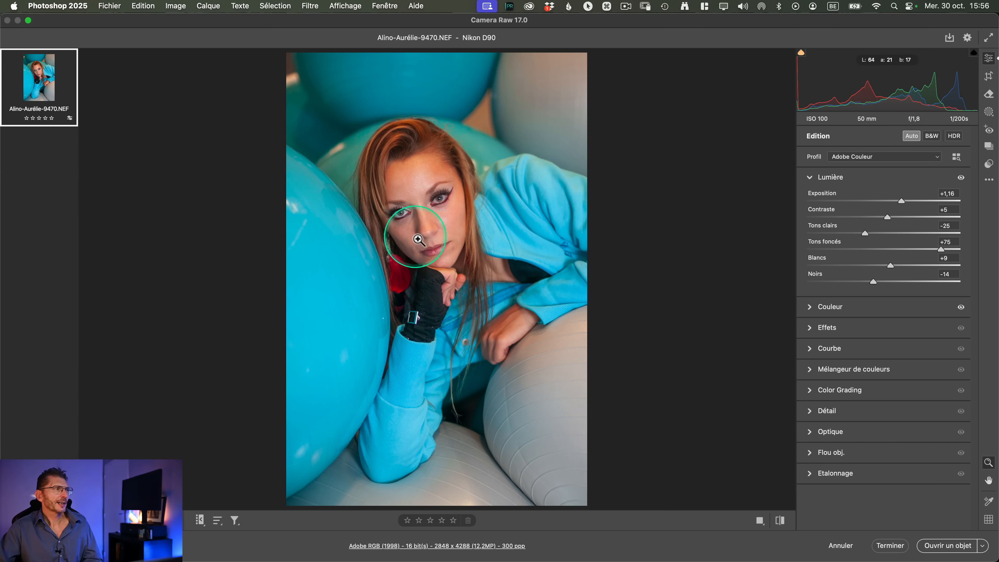
# - Restore the portrait's default settings and apply the Adobe Adaptive (beta) profile at level 110
pyautogui.rightClick(432, 237)
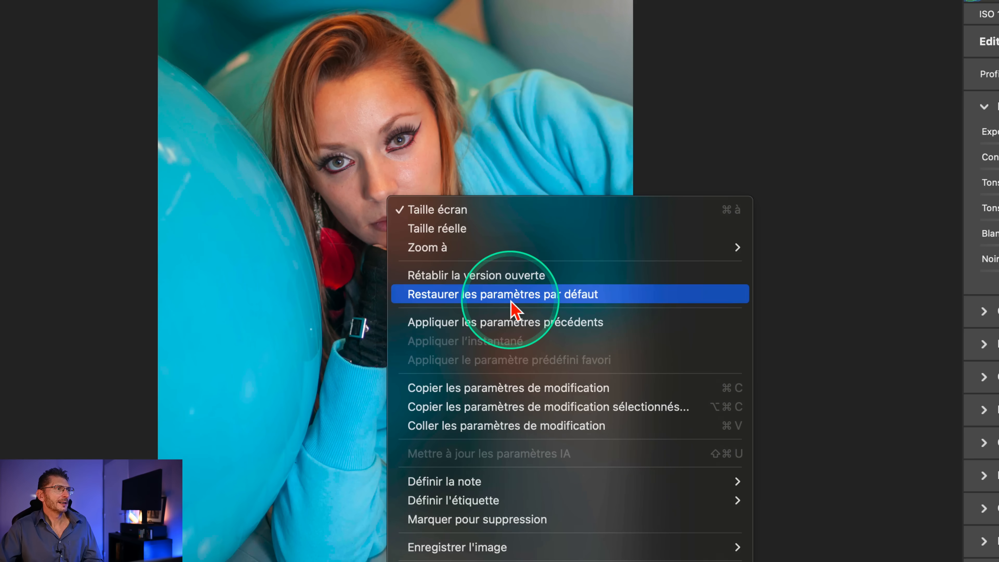
pyautogui.click(509, 298)
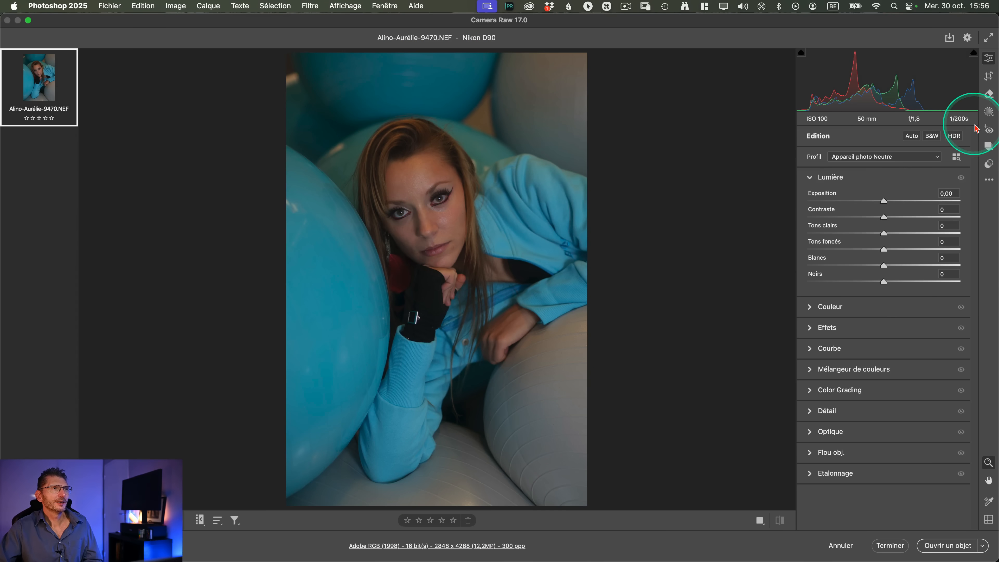
pyautogui.click(900, 156)
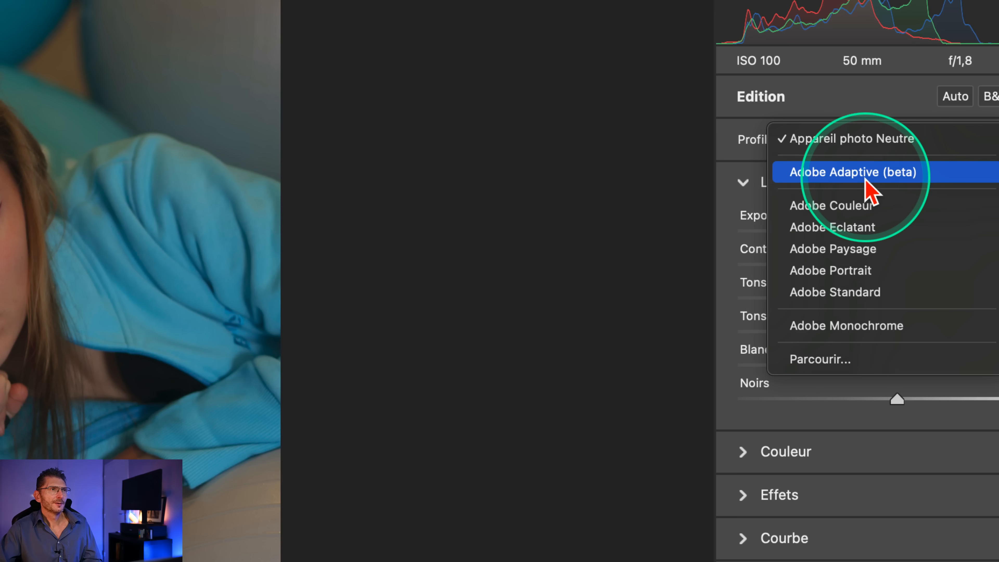
pyautogui.click(865, 179)
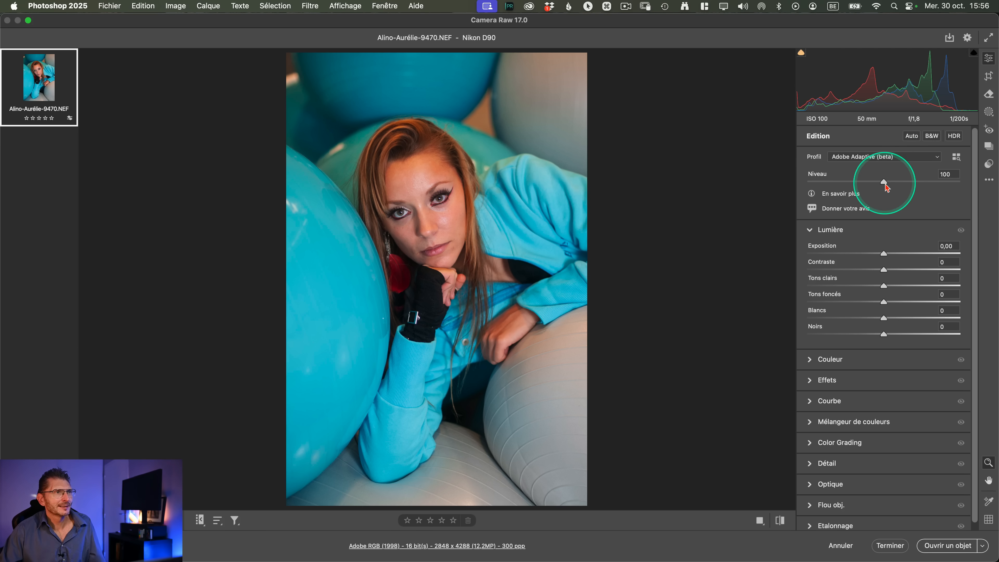
pyautogui.moveTo(881, 183)
pyautogui.mouseDown()
pyautogui.moveTo(863, 182)
pyautogui.moveTo(941, 181)
pyautogui.moveTo(894, 187)
pyautogui.mouseUp()
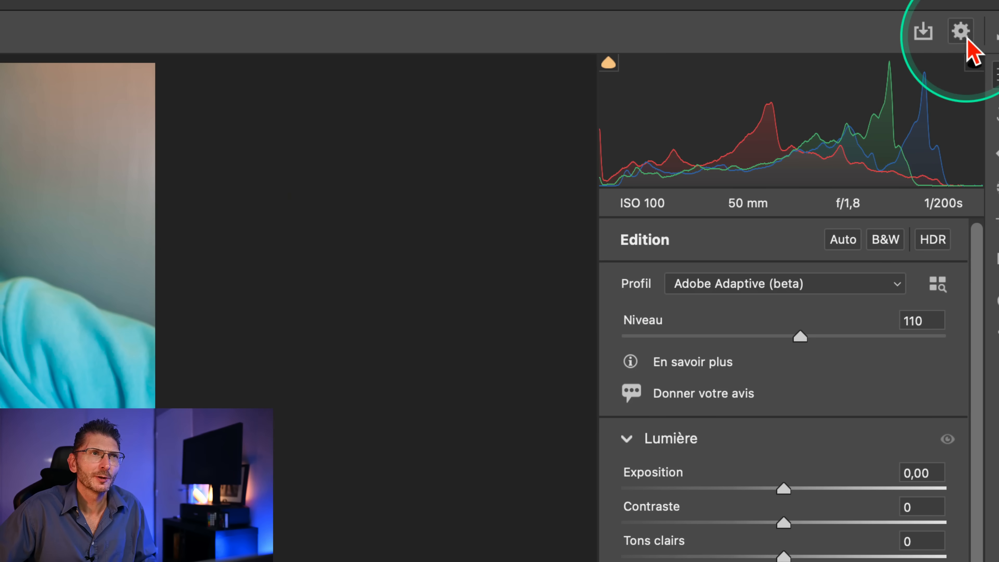
# - Enable the technology preview "Nouvelles fonctionnalités IA et nouveau panneau Paramètres" in the Camera Raw preferences
pyautogui.click(960, 34)
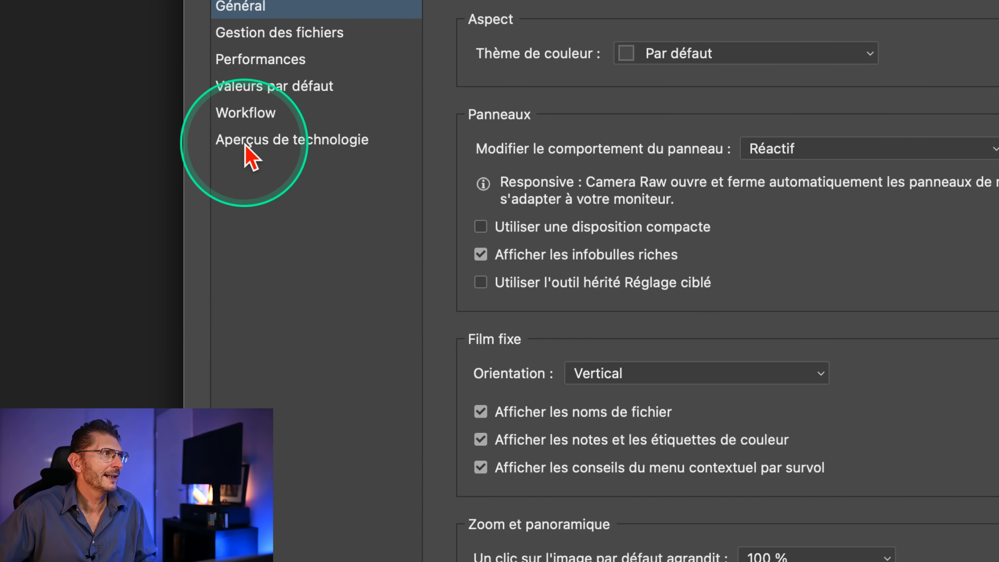
pyautogui.click(250, 148)
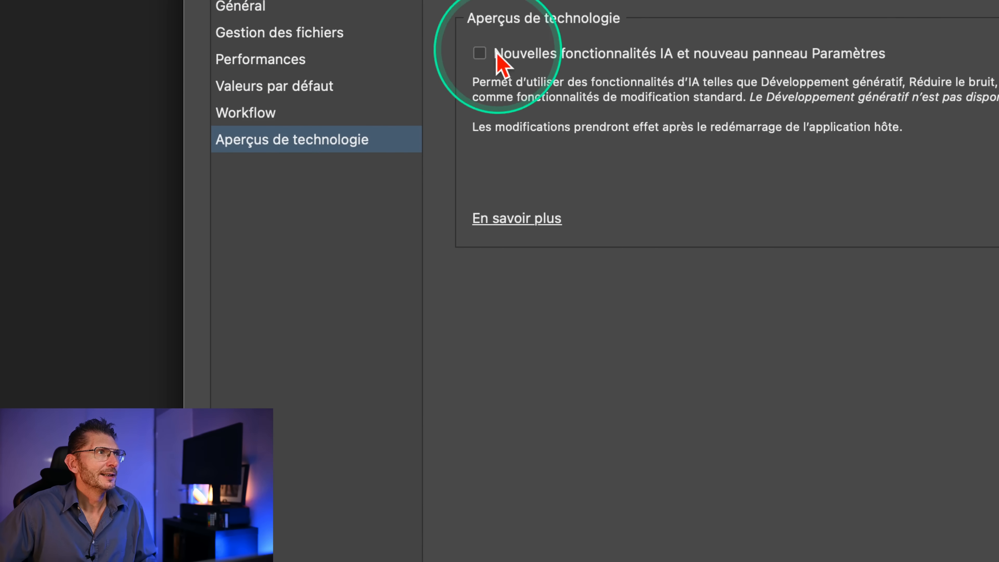
pyautogui.click(480, 54)
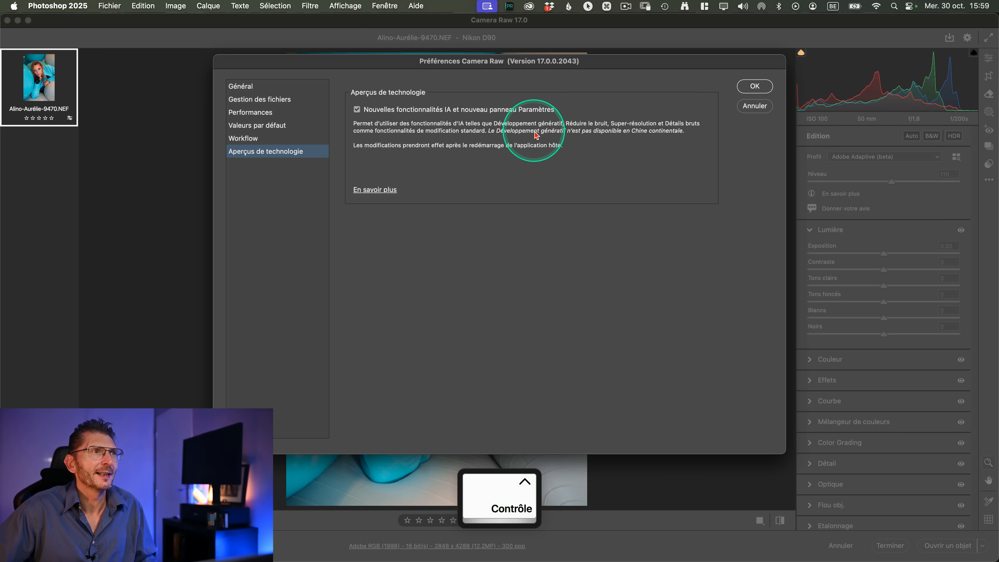
pyautogui.click(753, 85)
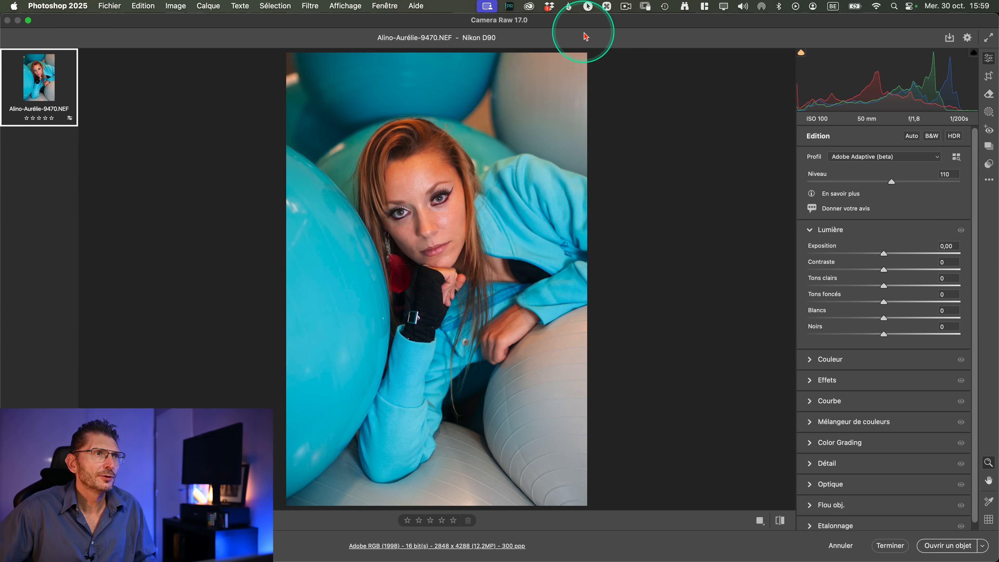
# - Finish the portrait's raw edit and restart Photoshop 2025 to activate the technology preview
pyautogui.click(891, 546)
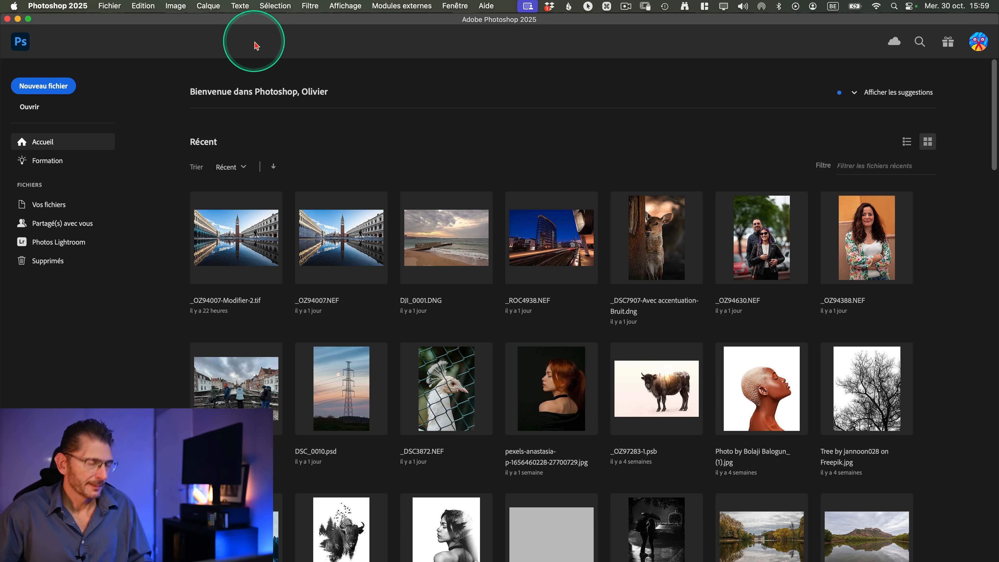
pyautogui.press('super+q')
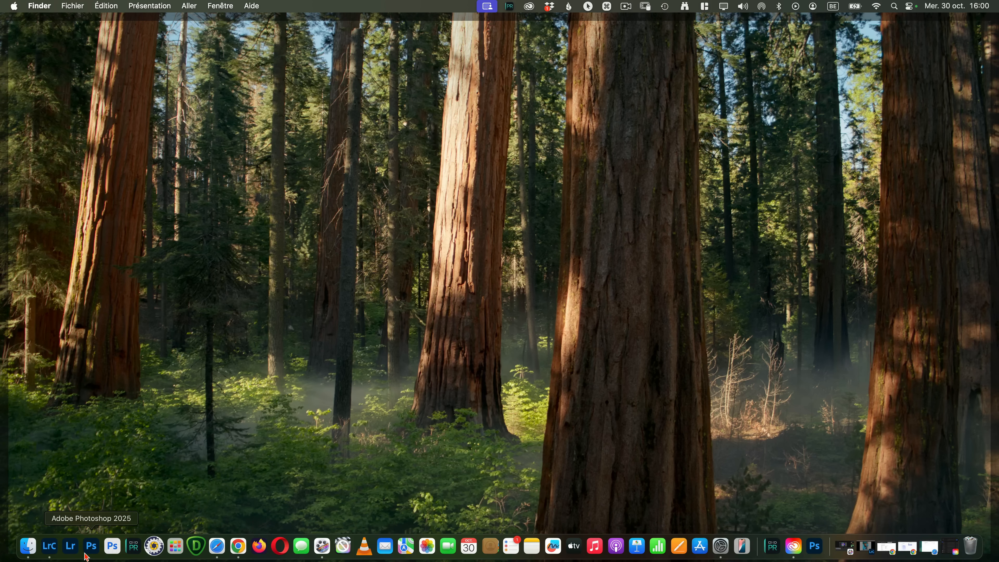
pyautogui.click(87, 553)
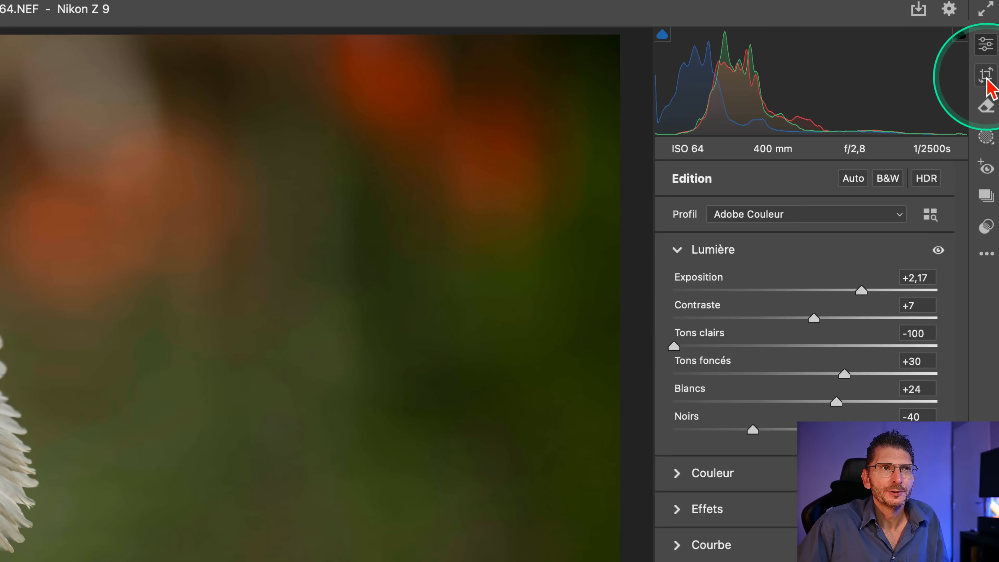
# - Start cropping the egret photo, activate expansion beyond the image and unlock the aspect ratio
pyautogui.click(989, 76)
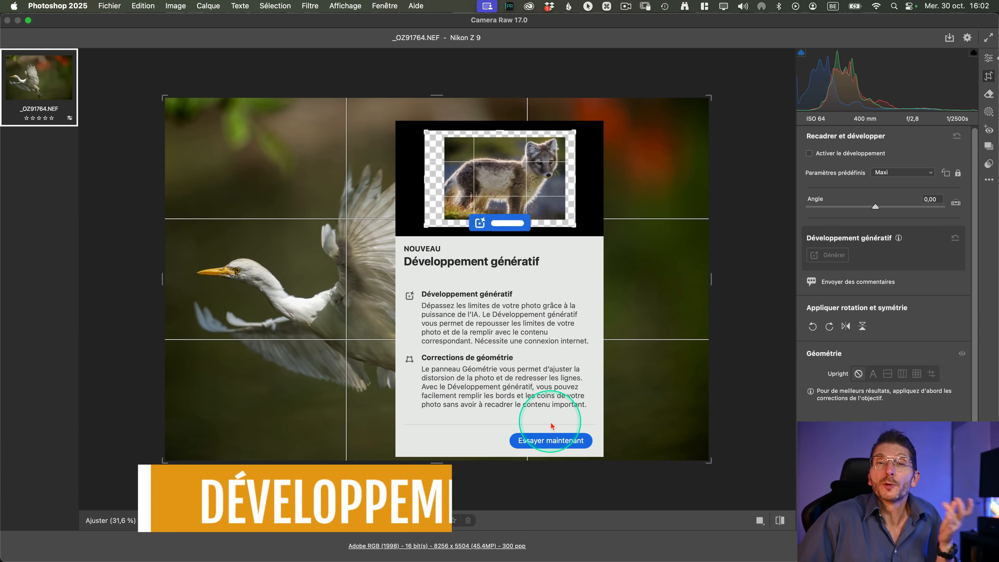
pyautogui.click(562, 441)
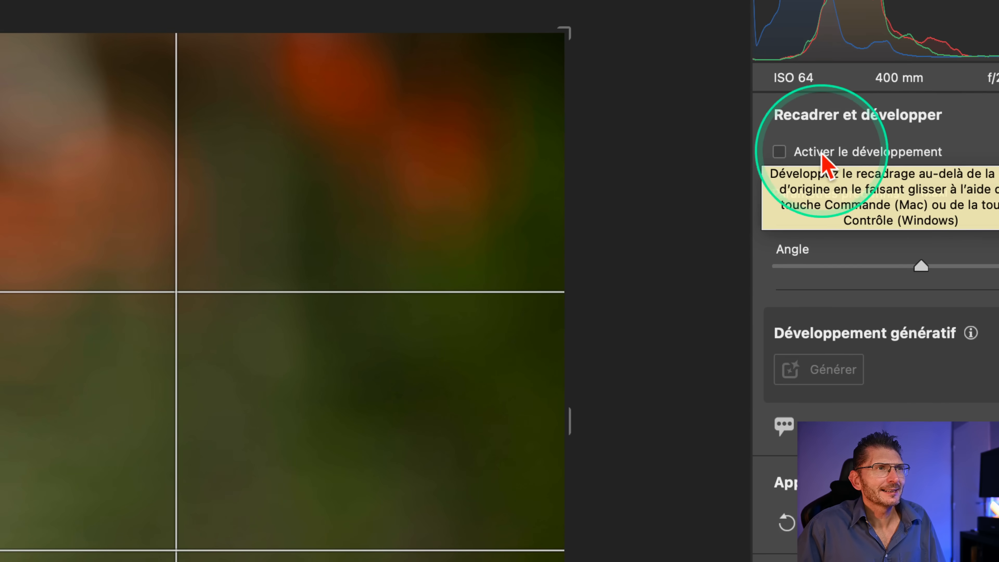
pyautogui.click(836, 153)
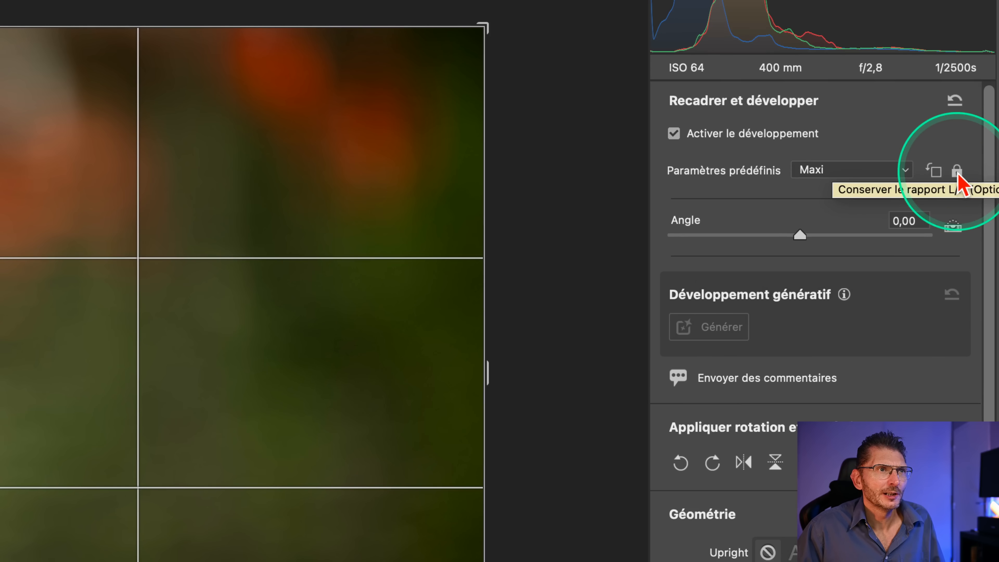
pyautogui.click(958, 177)
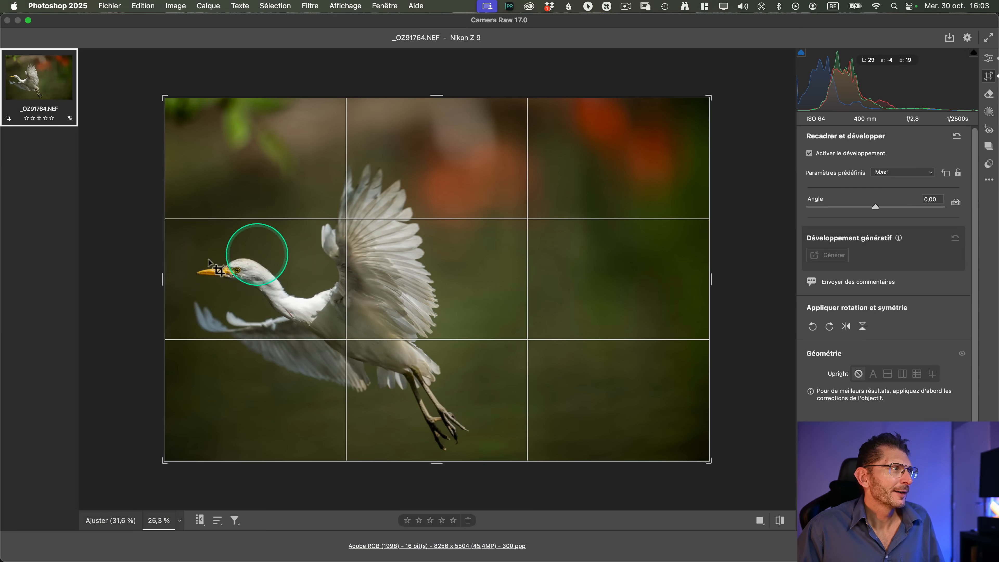
# - Extend the crop past the egret photo's left edge to about 9527 x 5504 px and fill it with Generative Expand, accepting the AI terms
pyautogui.moveTo(164, 280); pyautogui.dragTo(126, 279)
pyautogui.moveTo(418, 299); pyautogui.dragTo(512, 298)
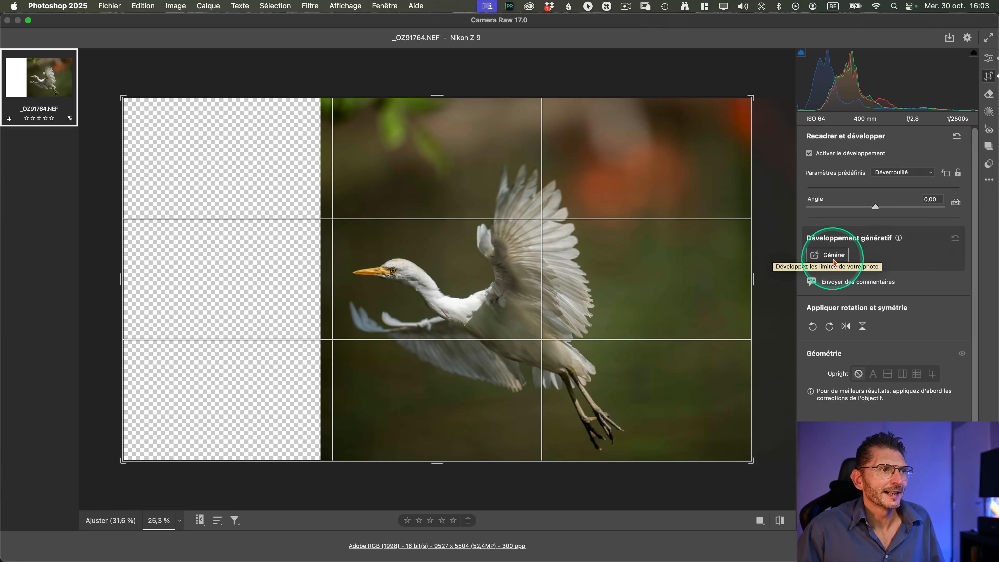
pyautogui.click(840, 256)
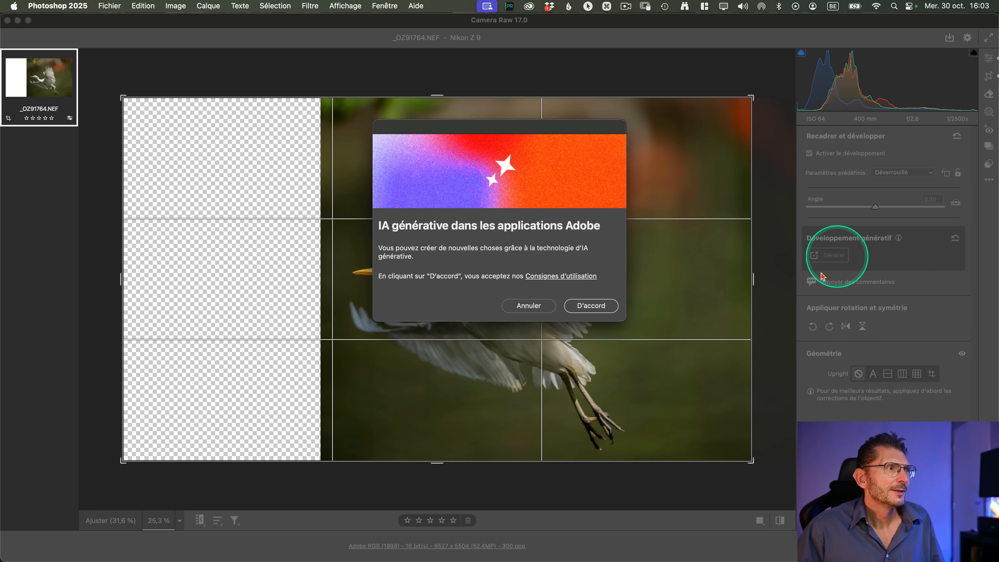
pyautogui.click(604, 311)
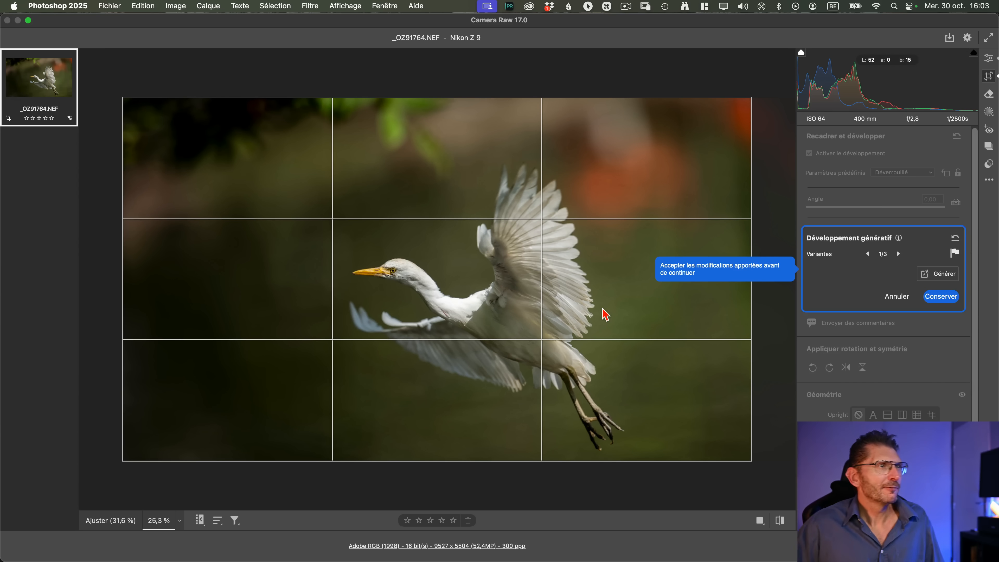
# - Compare the three generated variations of the egret background and keep the first one
pyautogui.click(898, 254)
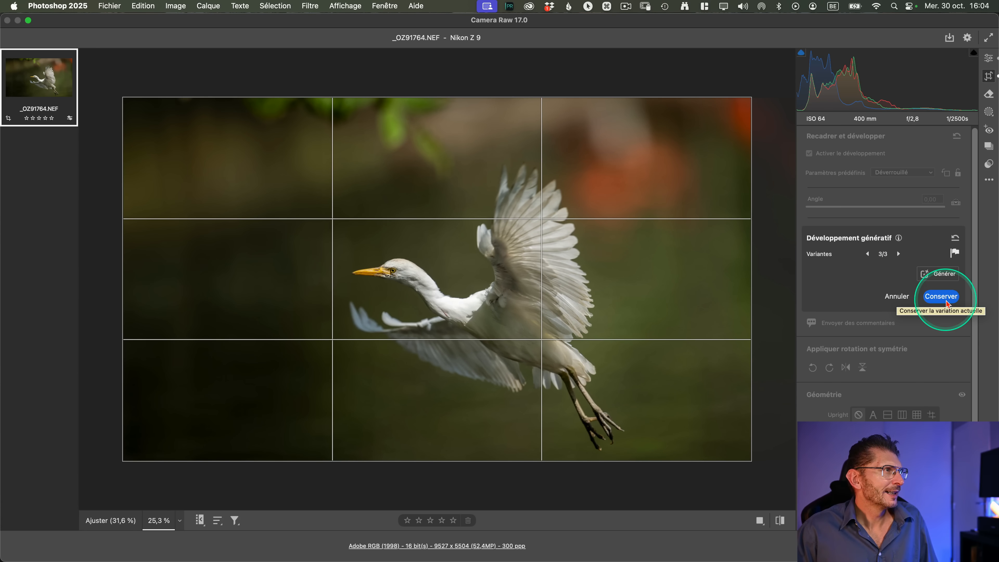
pyautogui.click(867, 254)
pyautogui.click(867, 253)
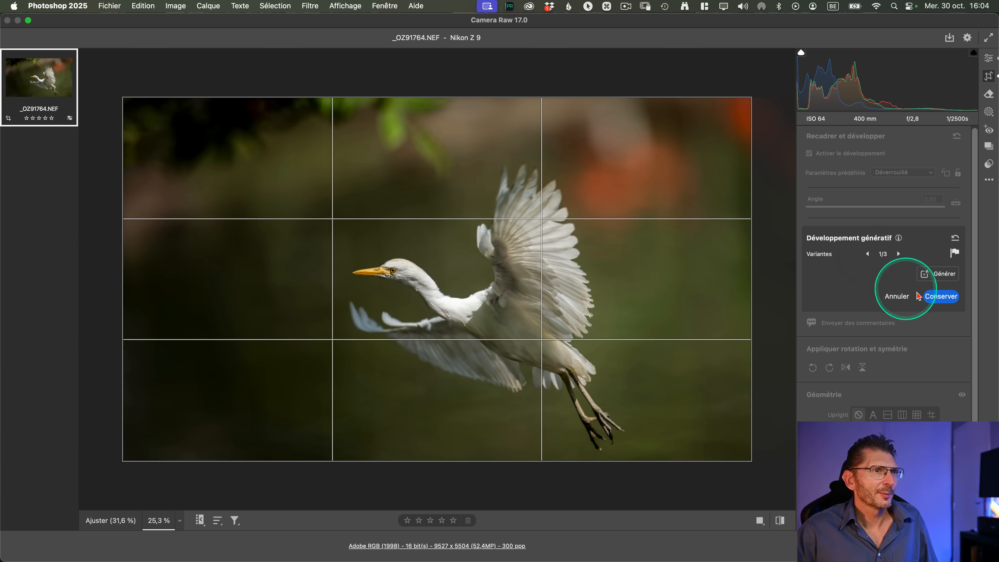
pyautogui.click(940, 298)
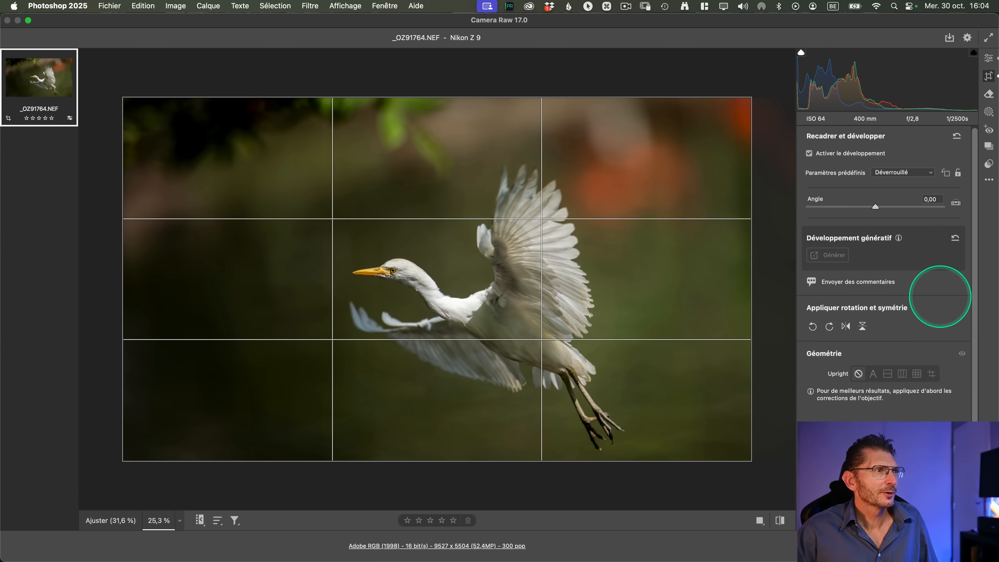
# - Narrow the egret photo's crop on the right, set its ratio to 2 x 3 / 4 x 6 and apply it
pyautogui.moveTo(751, 279); pyautogui.dragTo(726, 283)
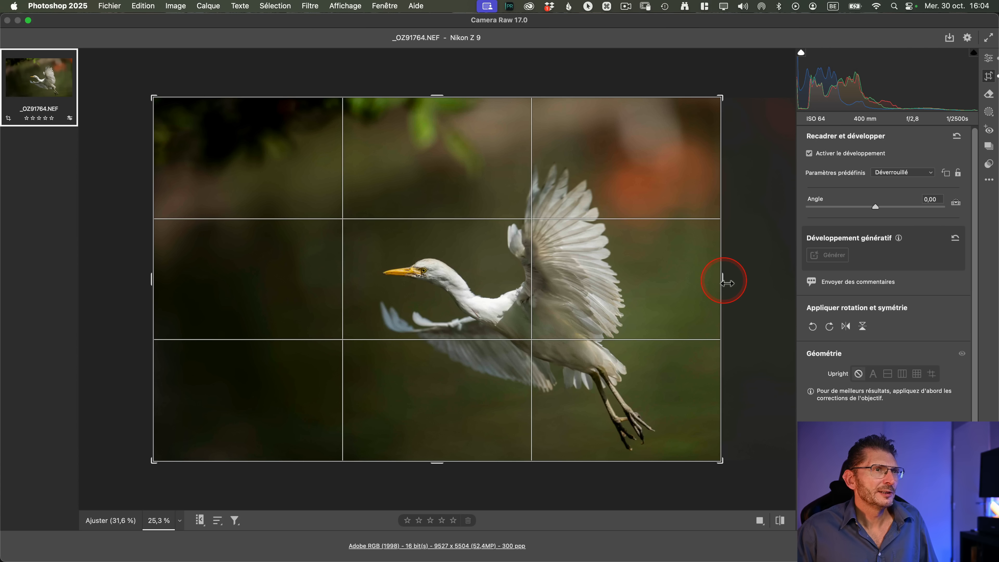
pyautogui.click(903, 173)
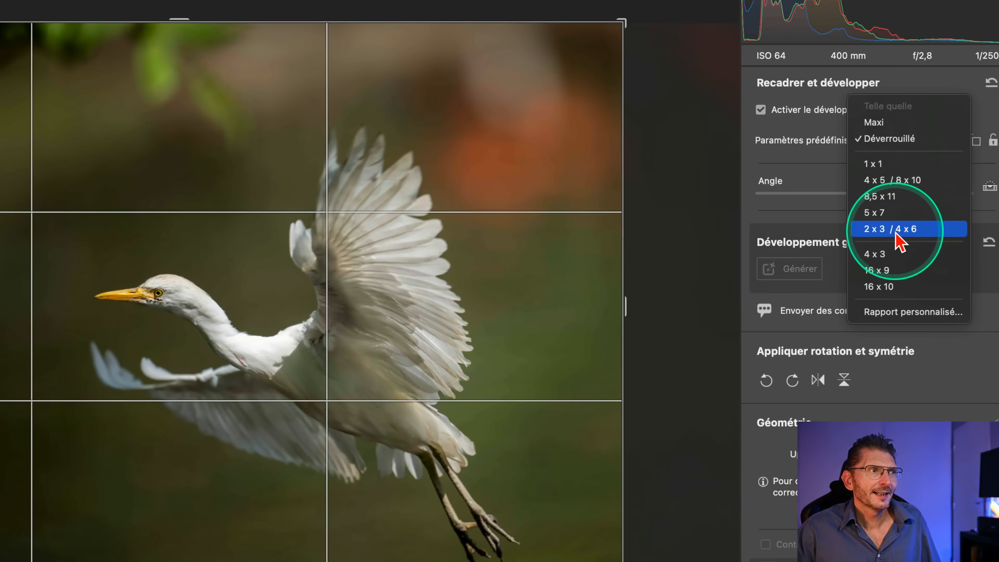
pyautogui.click(896, 231)
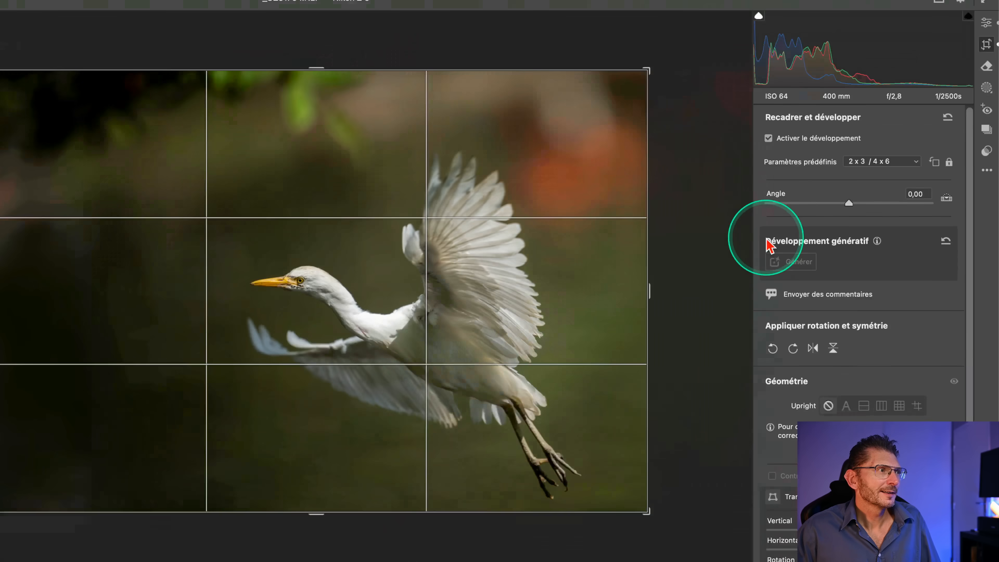
pyautogui.press('Return')
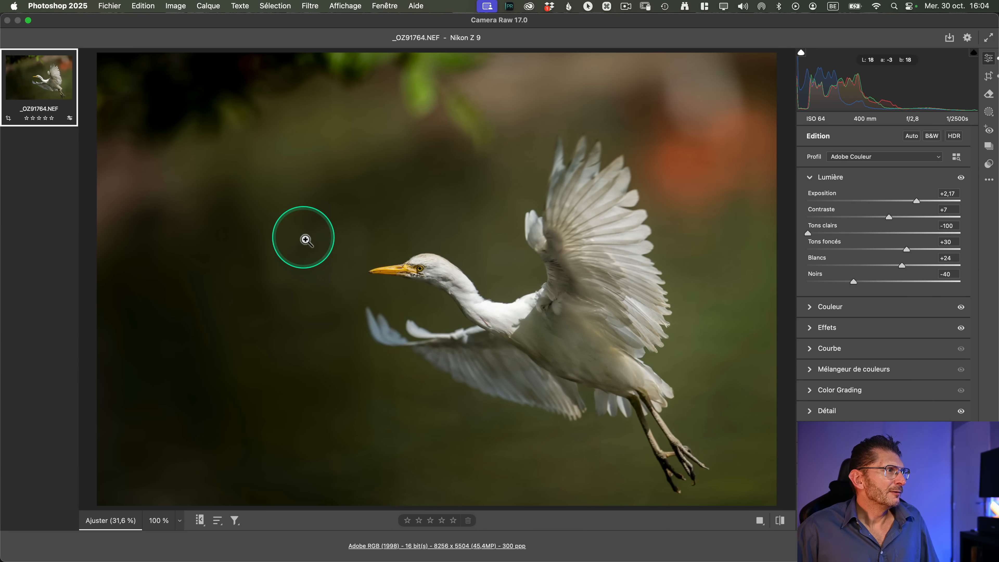
pyautogui.moveTo(303, 234)
pyautogui.mouseDown()
pyautogui.moveTo(361, 236)
pyautogui.moveTo(292, 237)
pyautogui.mouseUp()
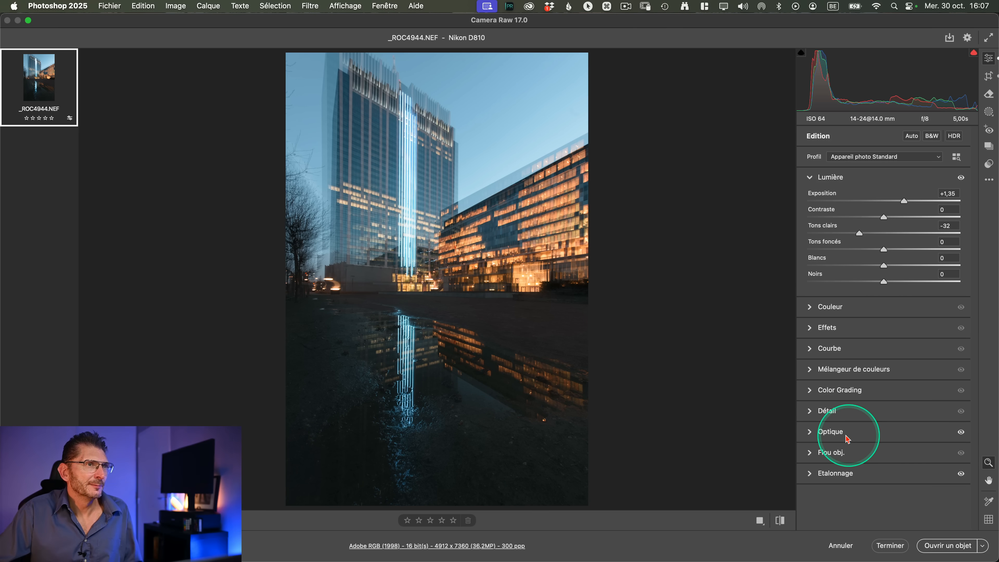
# - In the building photo's crop geometry settings, apply Upright Auto and reduce Echelle to 93
pyautogui.click(989, 76)
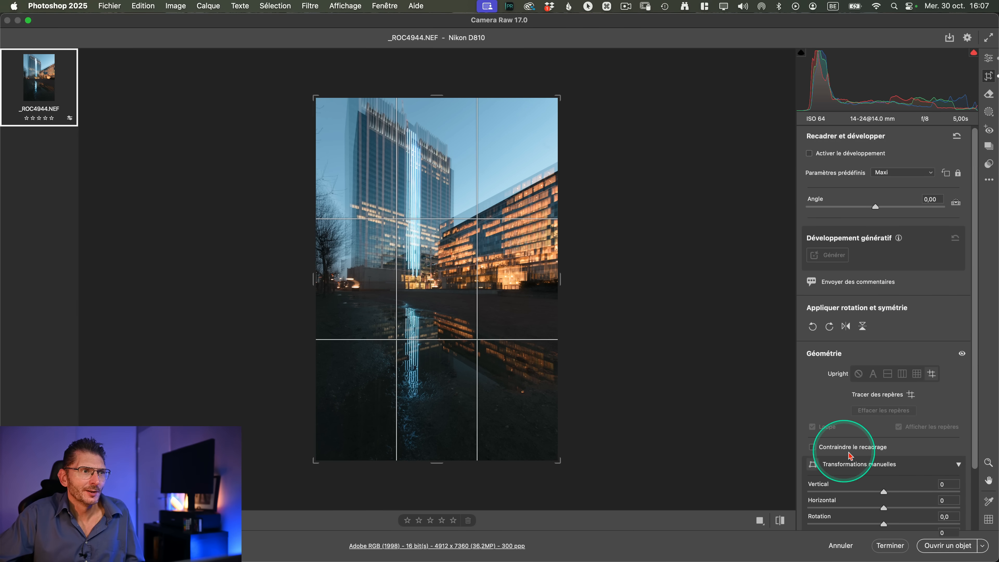
pyautogui.scroll(-3, 838, 390)
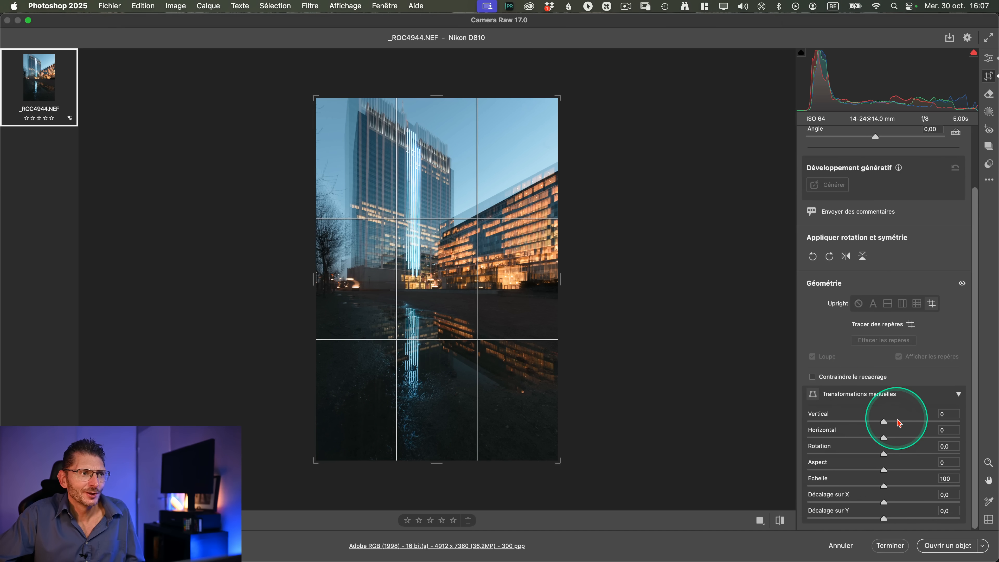
pyautogui.click(895, 257)
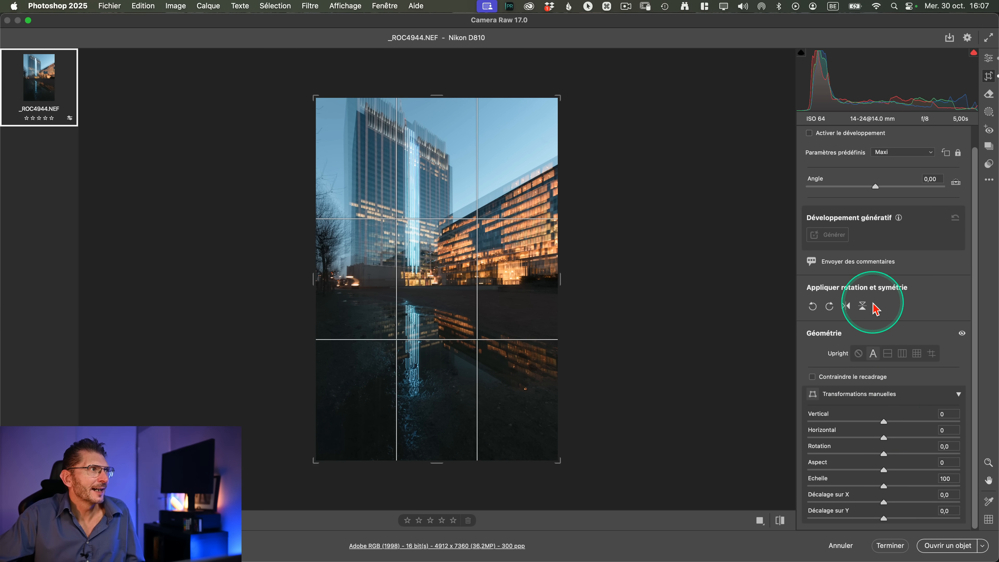
pyautogui.moveTo(884, 487); pyautogui.dragTo(876, 488)
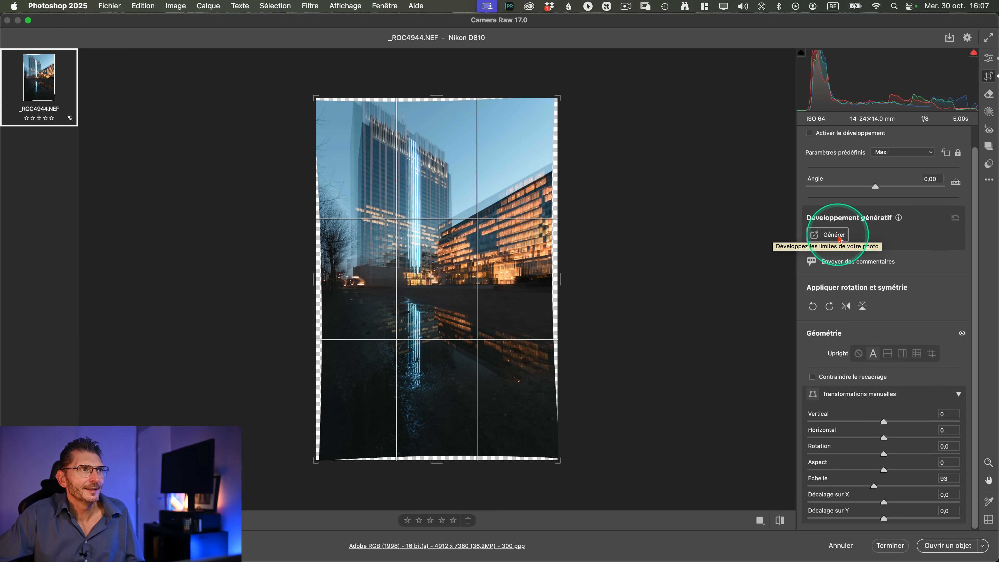
# - Fill the building photo's empty borders with Generative Expand, keep the first variation and apply the crop
pyautogui.click(839, 236)
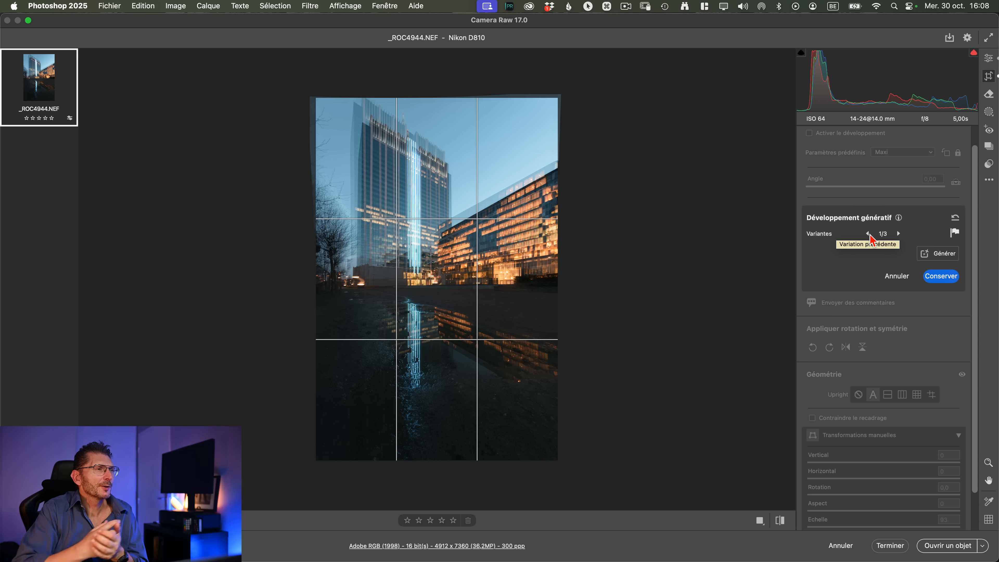
pyautogui.click(940, 276)
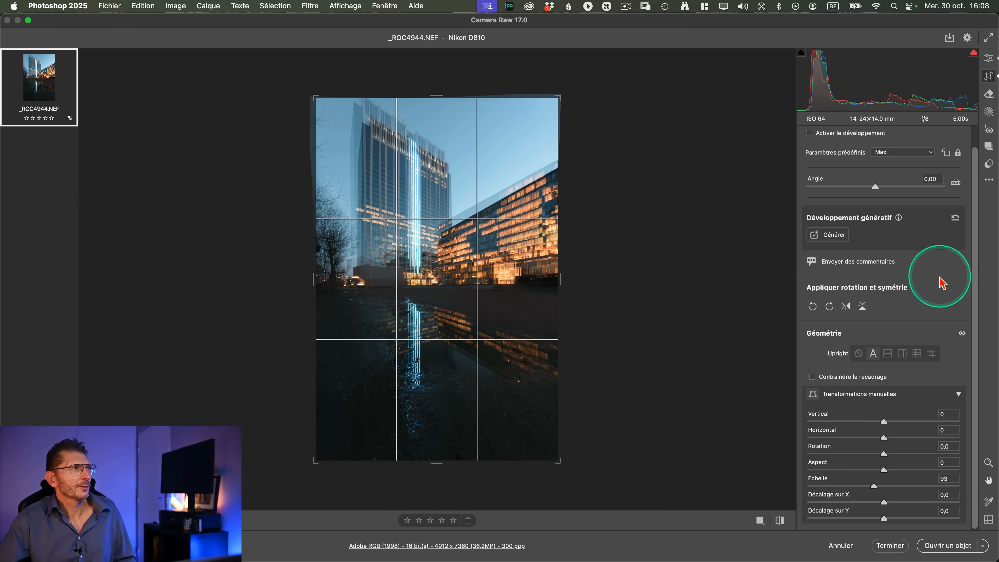
pyautogui.press('Return')
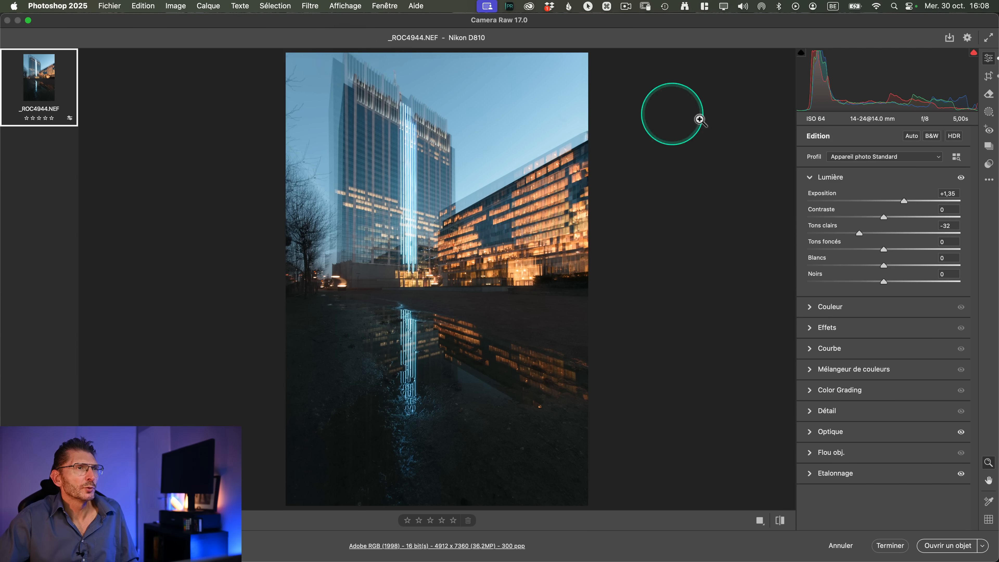
# - Reopen the building photo's crop, enable Activer le développement, and enlarge the crop past the photo's upper and right edges
pyautogui.click(989, 76)
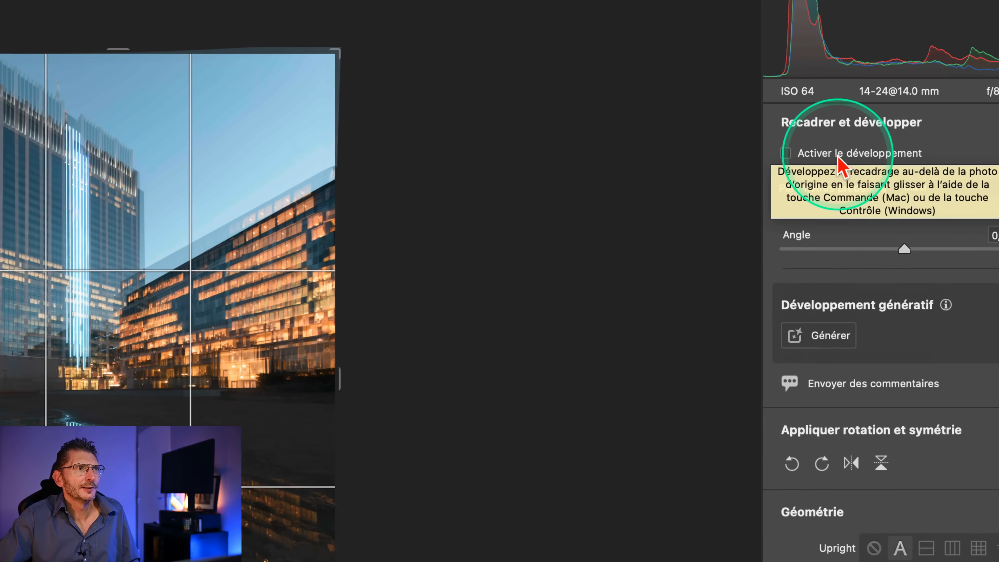
pyautogui.click(838, 155)
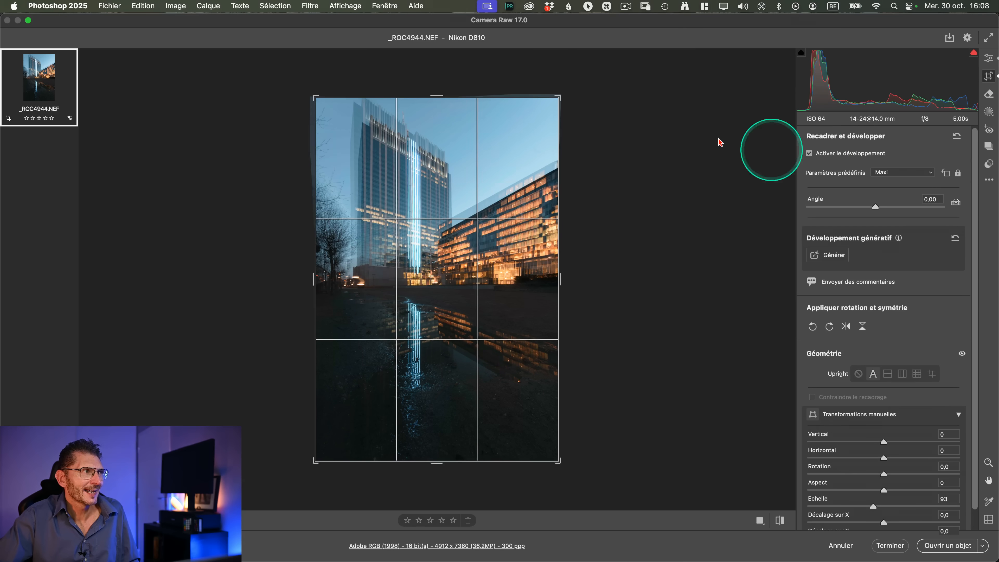
pyautogui.moveTo(559, 97)
pyautogui.mouseDown()
pyautogui.moveTo(576, 94)
pyautogui.moveTo(567, 94)
pyautogui.mouseUp()
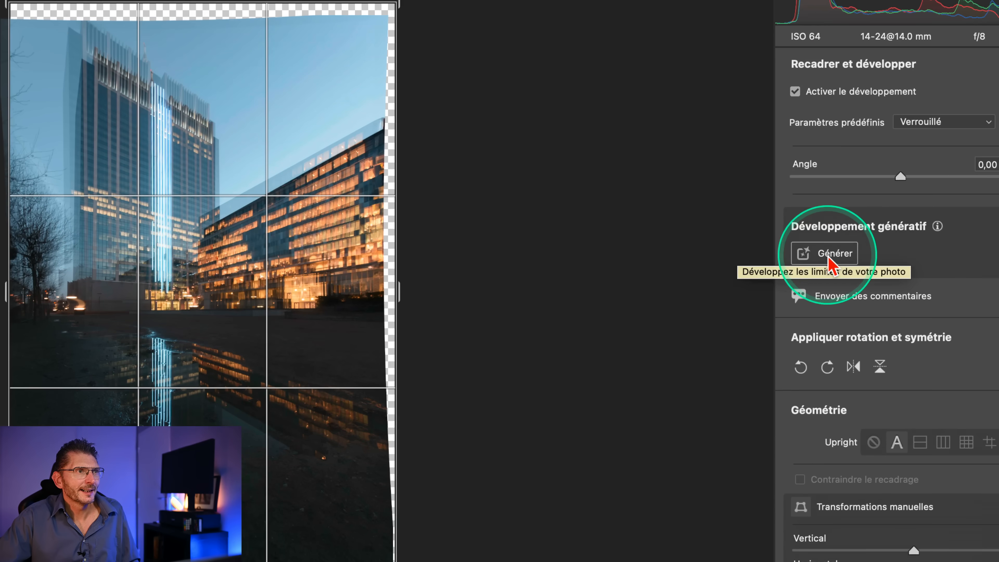
# - Generate content for the empty borders, compare the three variations, keep the third and apply the crop
pyautogui.click(833, 260)
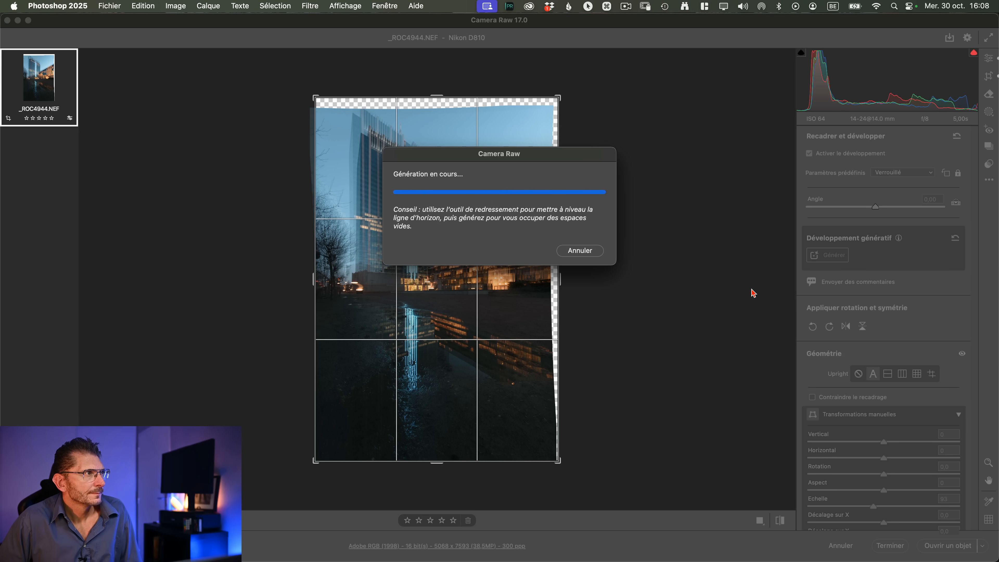
pyautogui.click(899, 254)
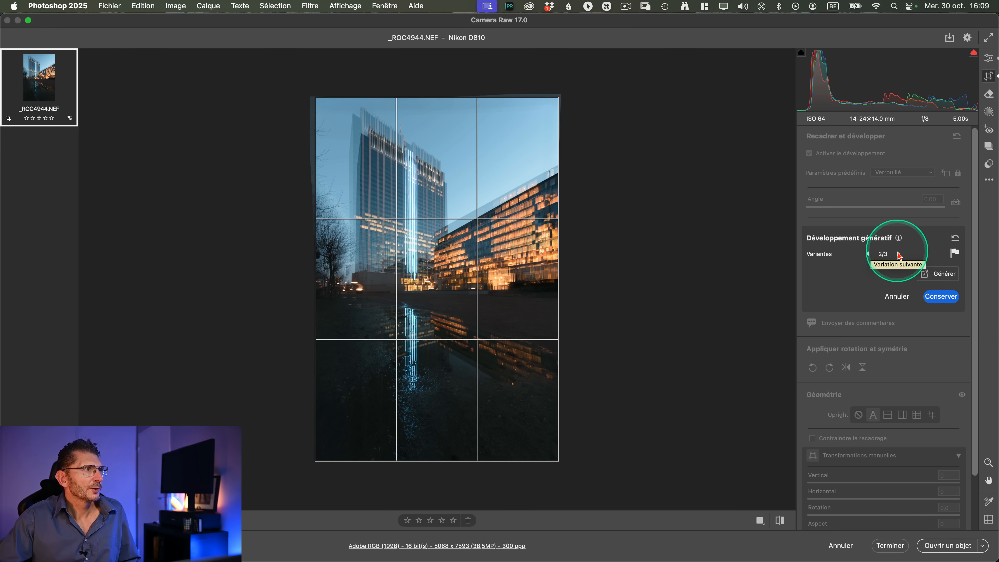
pyautogui.click(900, 256)
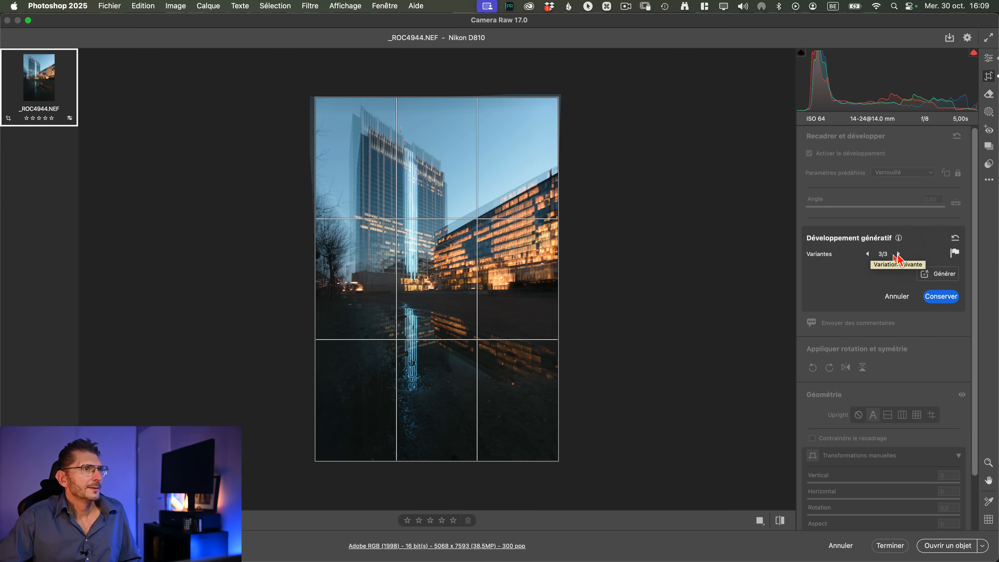
pyautogui.click(939, 297)
pyautogui.press('Return')
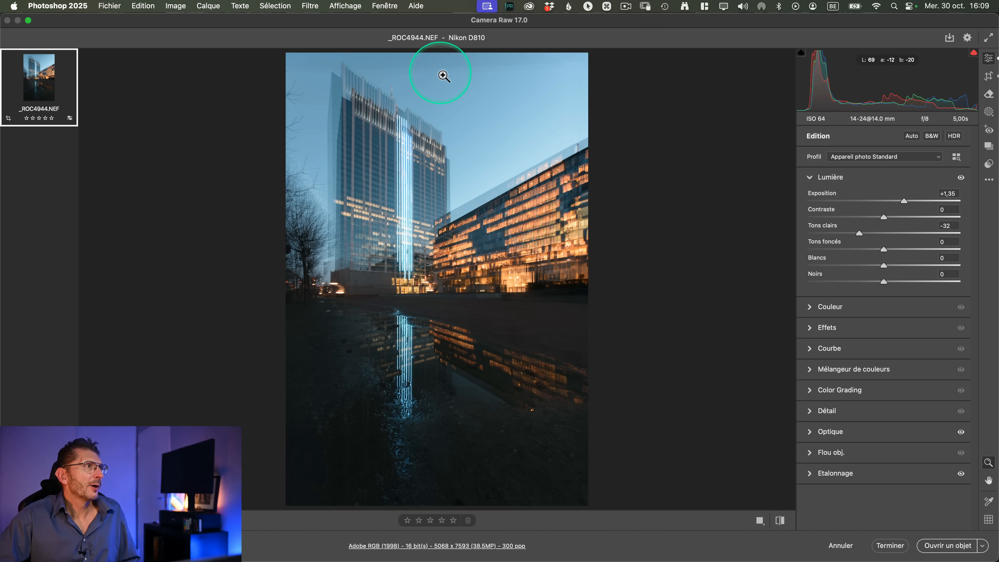
# - Examine the generated sky and the top of the tower up close in the building photo
pyautogui.click(435, 71)
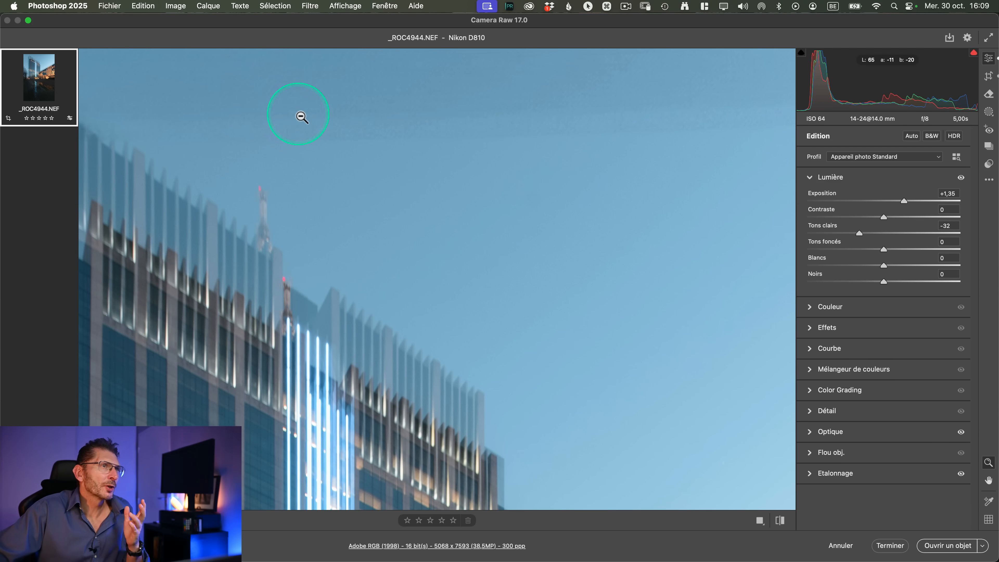
pyautogui.click(301, 117)
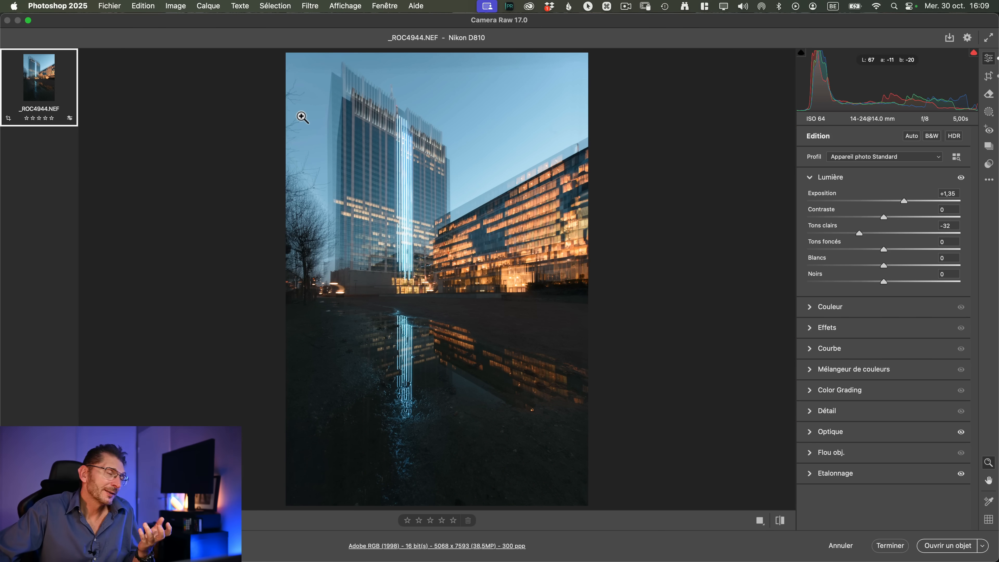
pyautogui.click(362, 68)
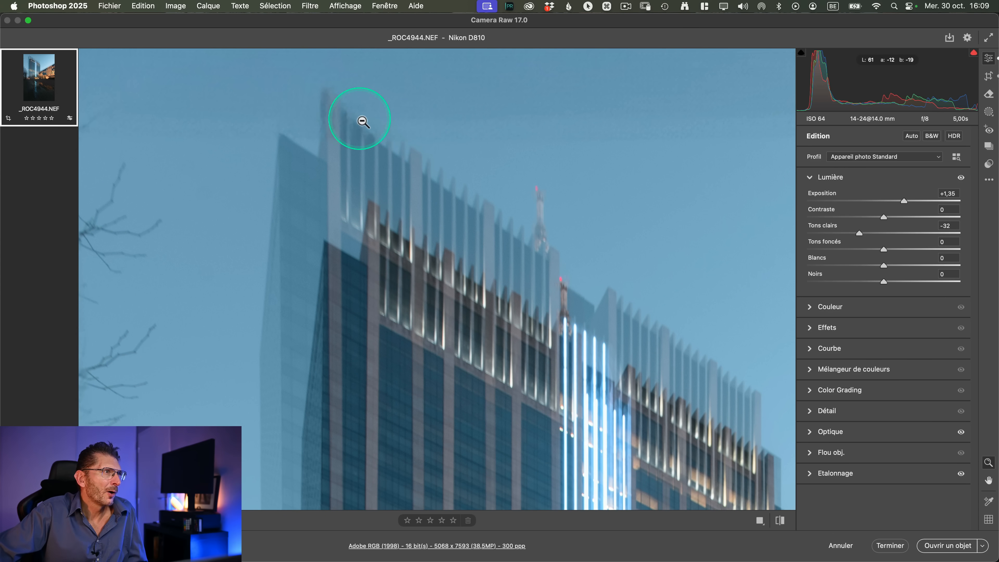
pyautogui.click(412, 129)
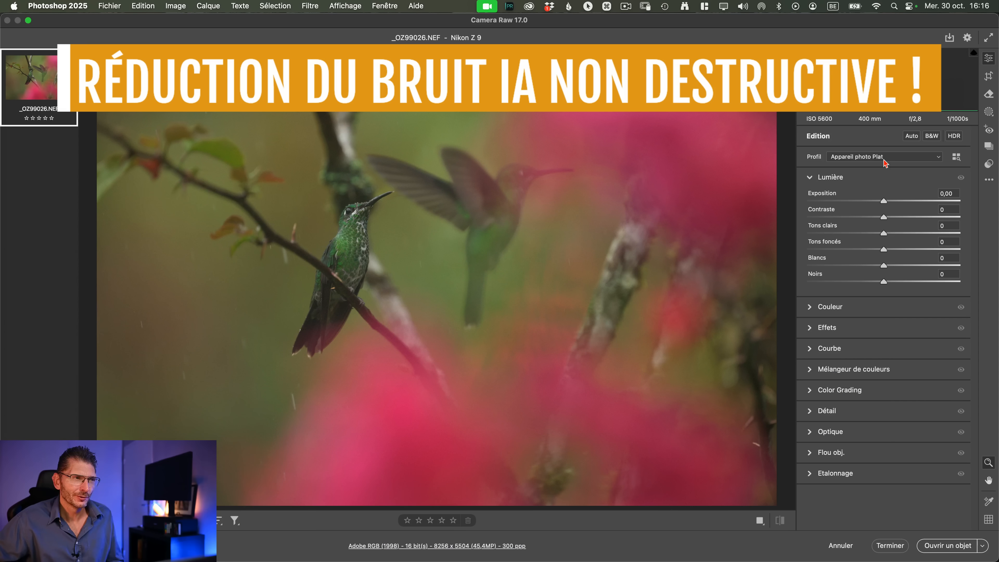
# - In the hummingbird photo's Détail settings, enable the AI option Réduire le bruit
pyautogui.click(825, 411)
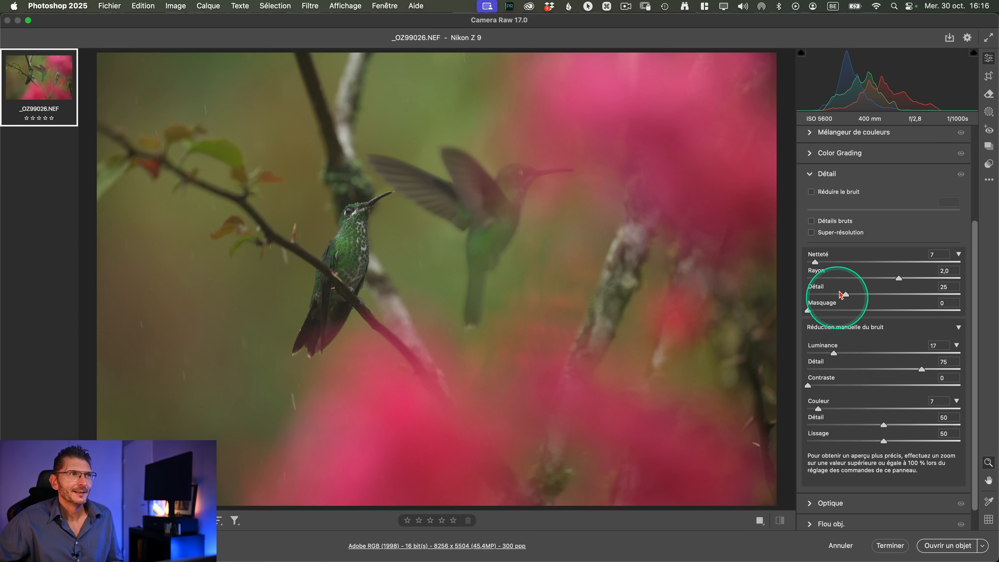
pyautogui.moveTo(812, 194)
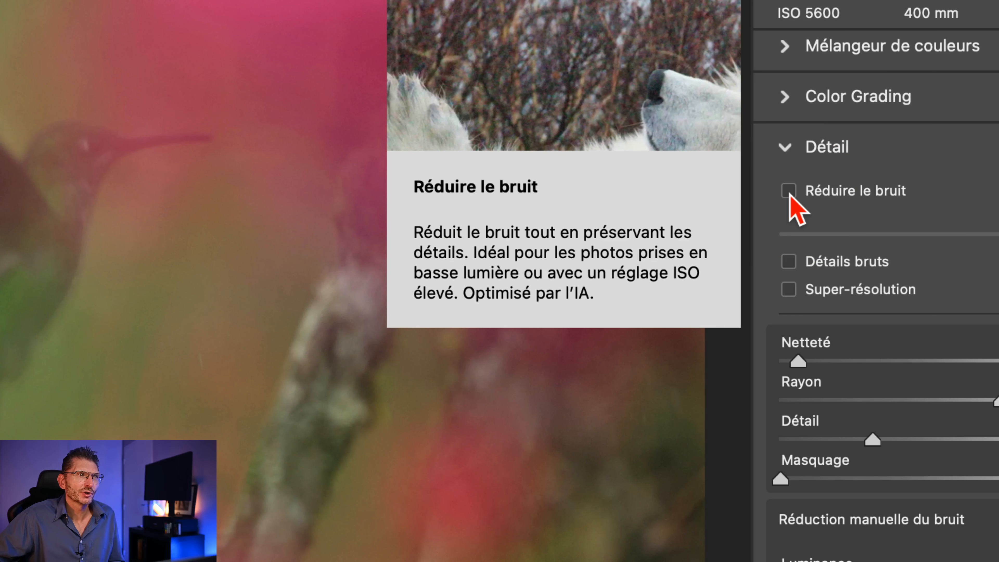
pyautogui.click(789, 190)
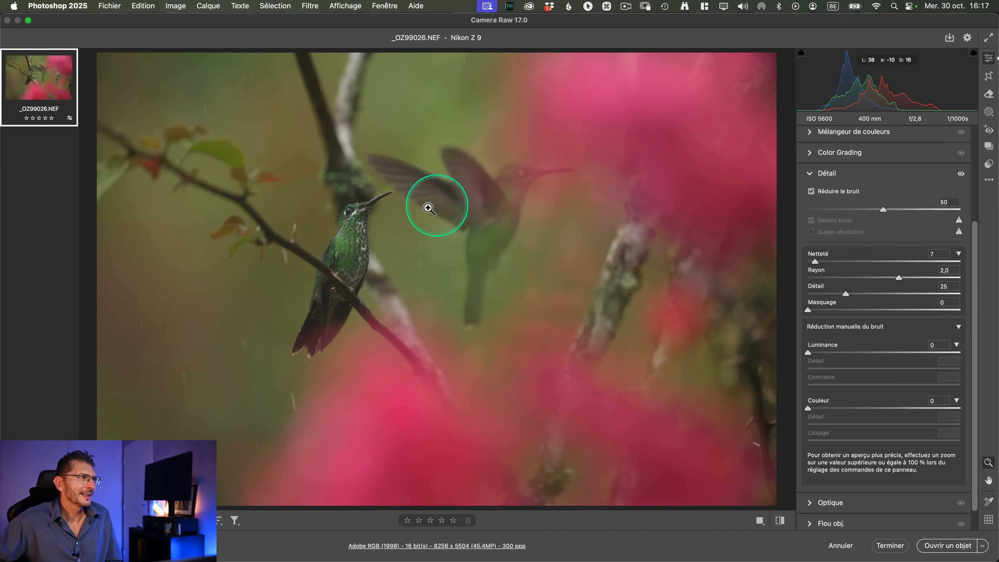
# - Zoom in on the perched hummingbird, test the noise reduction amount at 1 and 100, and return it to 50
pyautogui.click(360, 217)
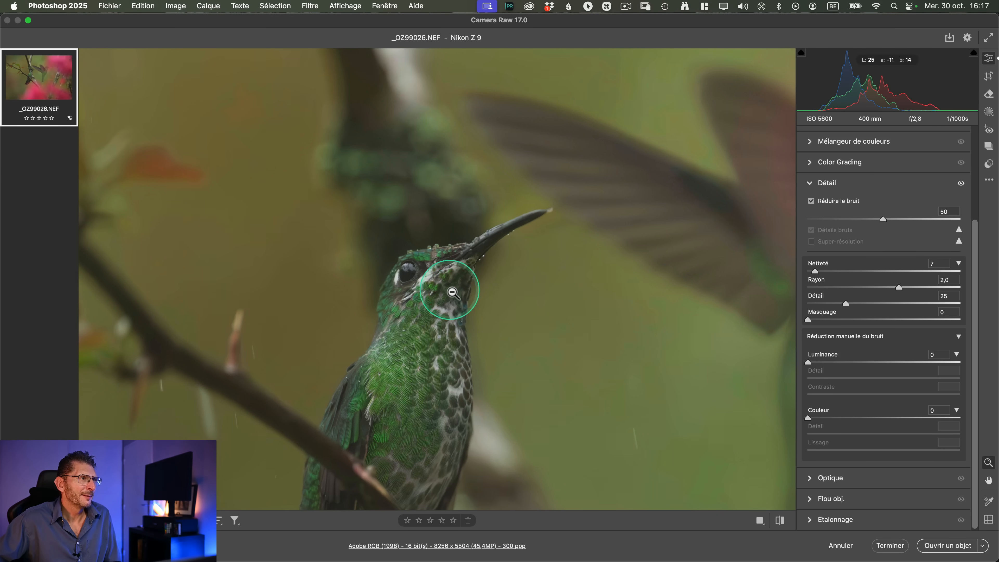
pyautogui.moveTo(446, 292); pyautogui.dragTo(465, 186)
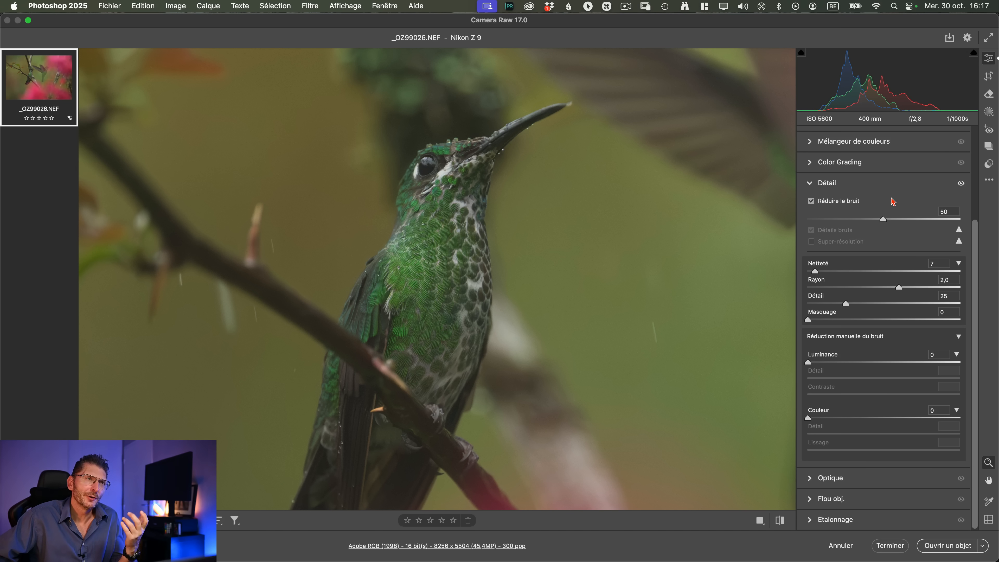
pyautogui.click(883, 220)
pyautogui.moveTo(883, 220); pyautogui.dragTo(800, 217)
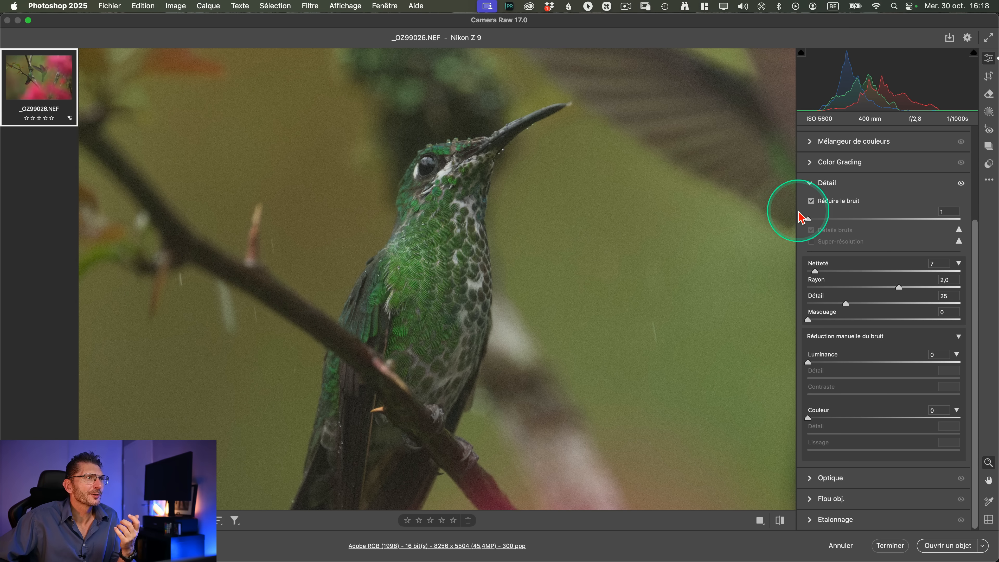
pyautogui.moveTo(803, 218); pyautogui.dragTo(973, 220)
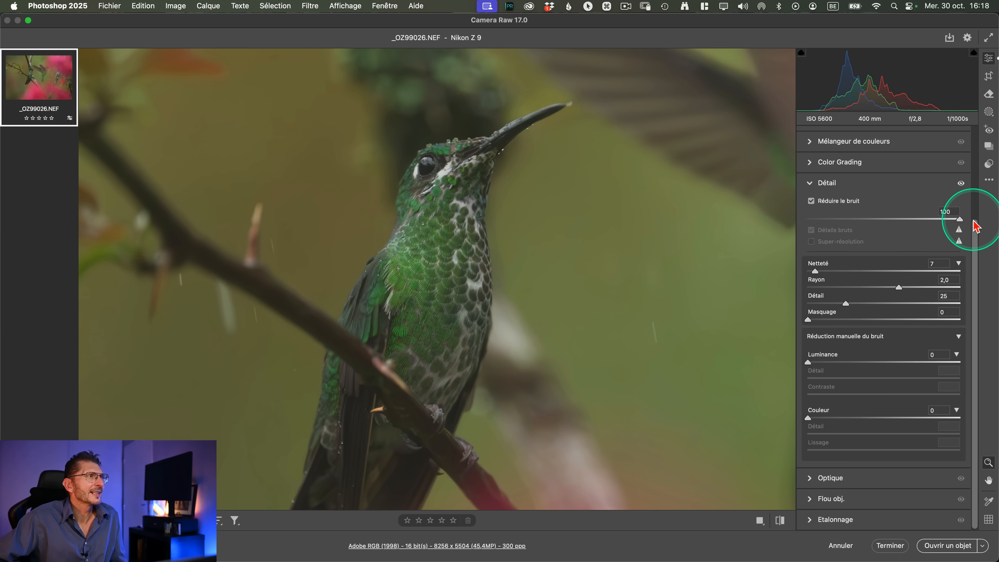
pyautogui.moveTo(960, 219); pyautogui.dragTo(894, 219)
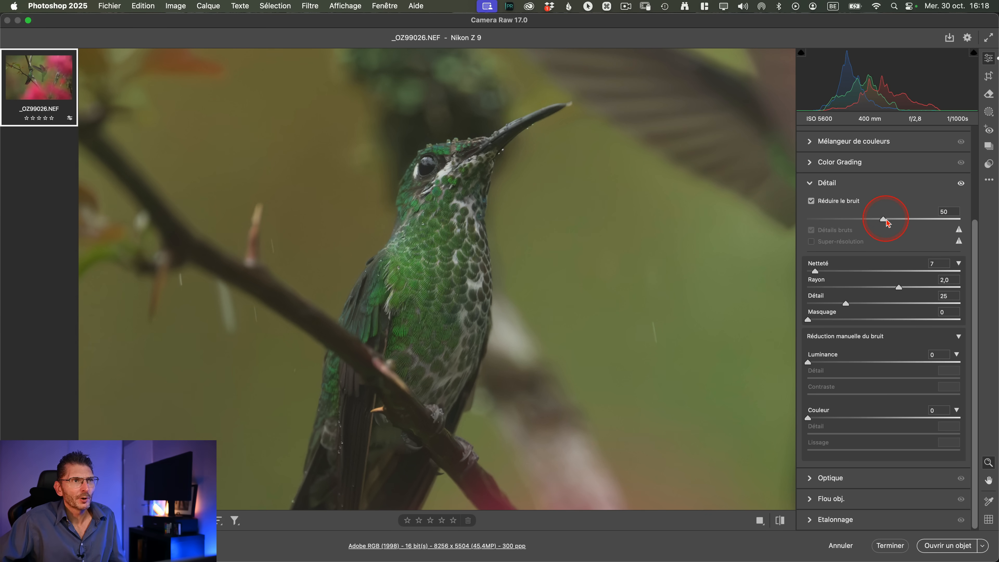
pyautogui.moveTo(889, 222); pyautogui.dragTo(888, 222)
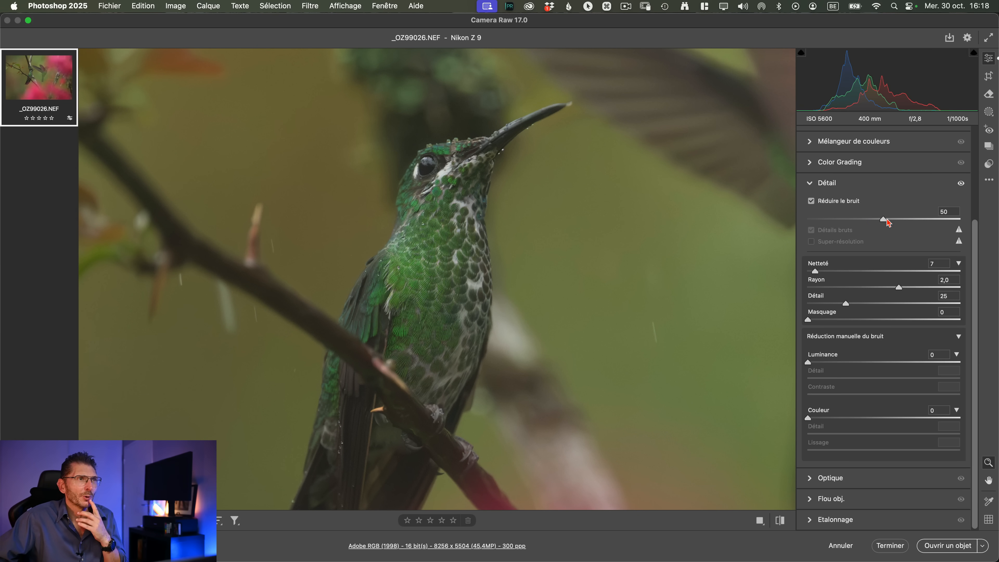
# - Compare the hummingbird photo with and without the Détail adjustments by toggling their visibility
pyautogui.click(961, 184)
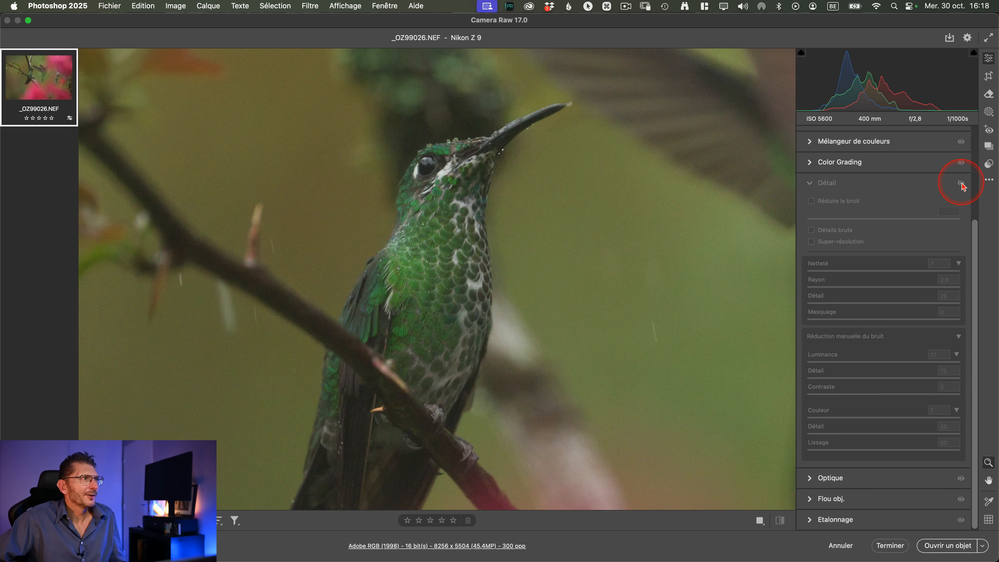
pyautogui.click(961, 184)
pyautogui.click(961, 184)
pyautogui.click(961, 184)
pyautogui.click(822, 124)
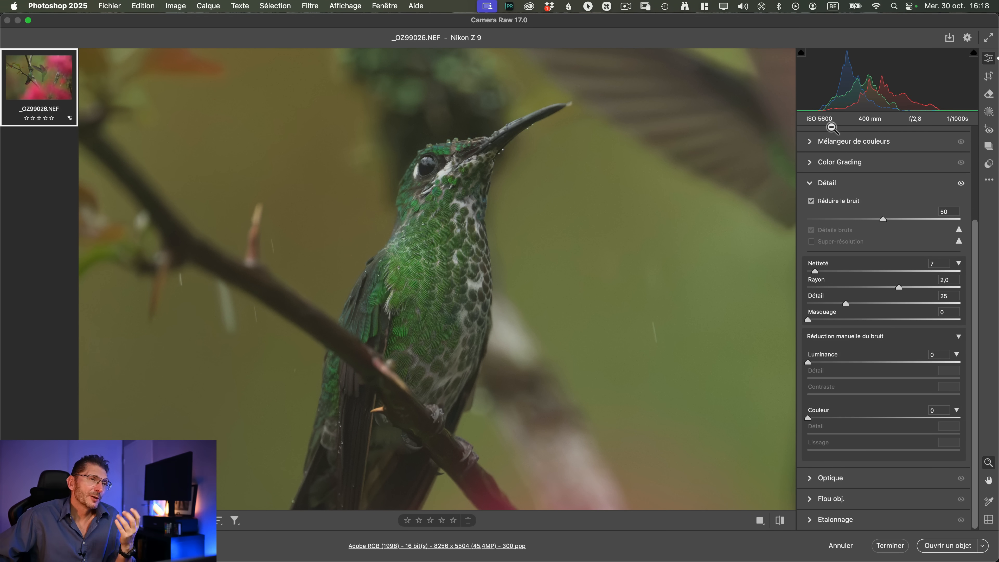
# - Turn off Réduire le bruit, try Super-résolution while inspecting the plumage, and undo the Super-résolution
pyautogui.moveTo(840, 205)
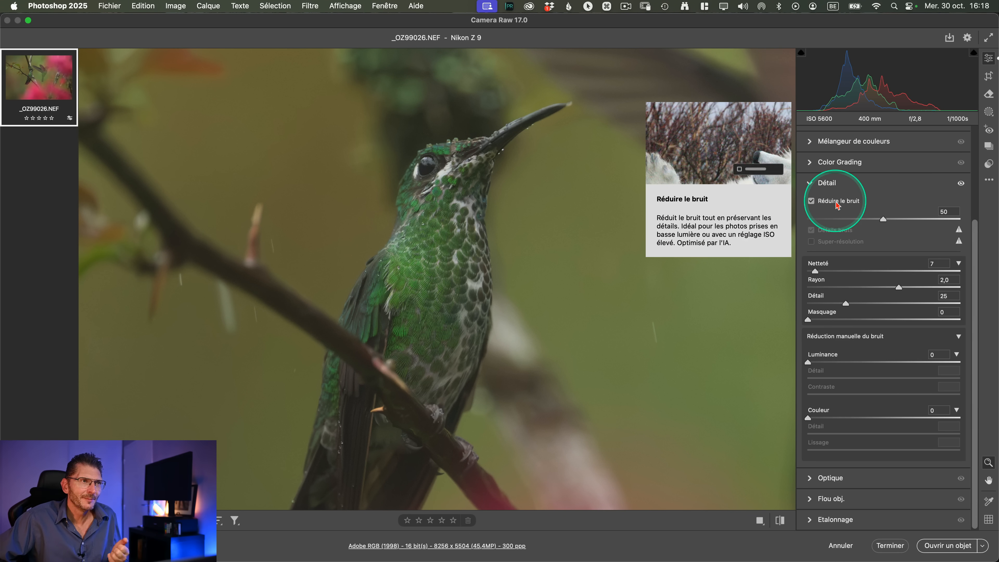
pyautogui.click(836, 204)
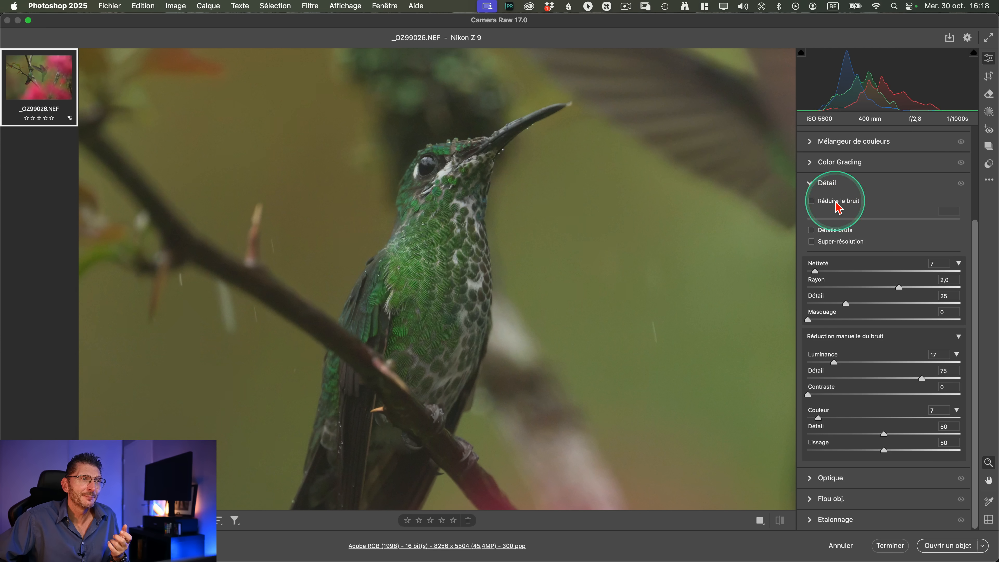
pyautogui.click(828, 244)
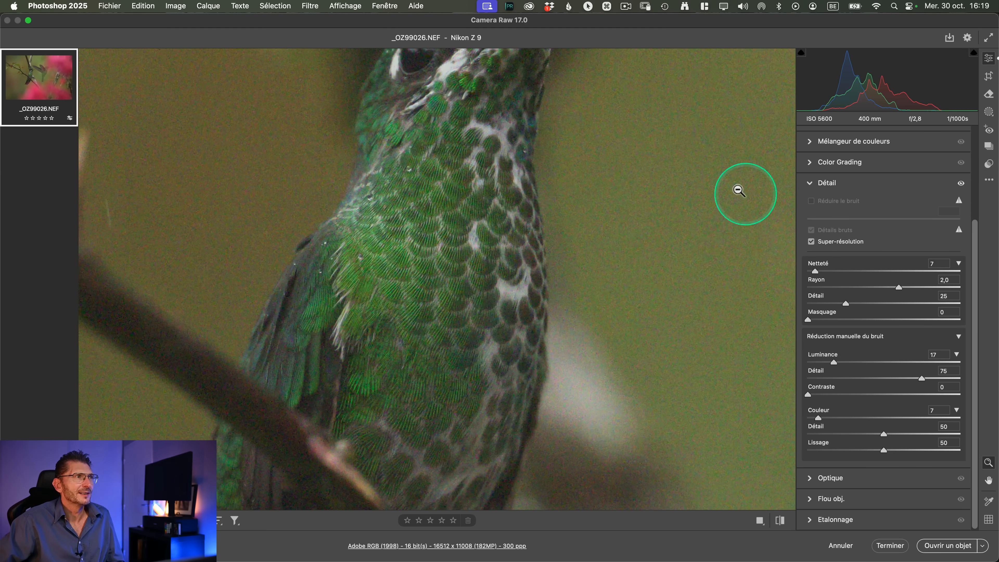
pyautogui.moveTo(745, 194); pyautogui.dragTo(545, 201)
pyautogui.press('super+z')
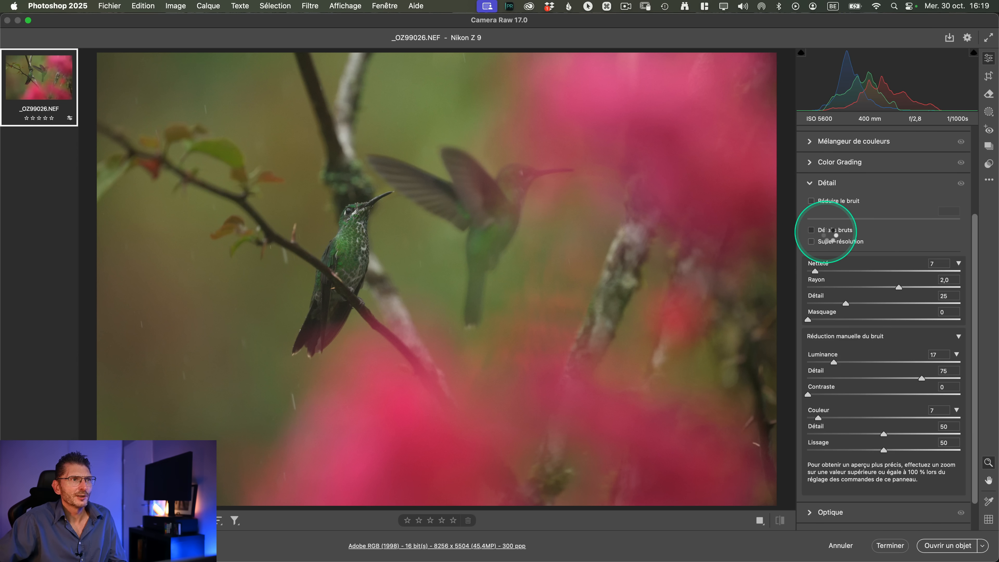
# - Try Détails bruts on the hummingbird photo and switch it off again
pyautogui.click(846, 232)
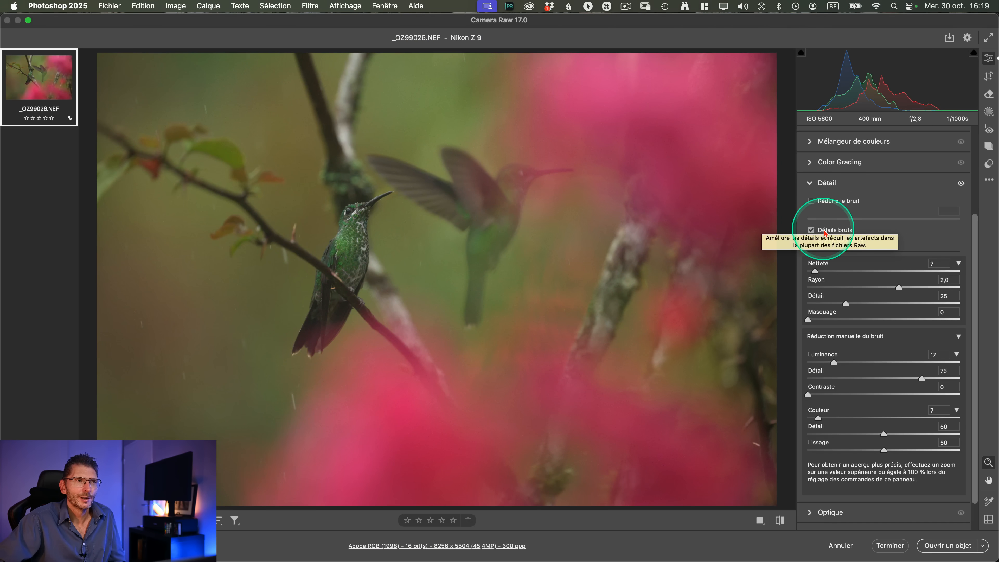
pyautogui.click(820, 233)
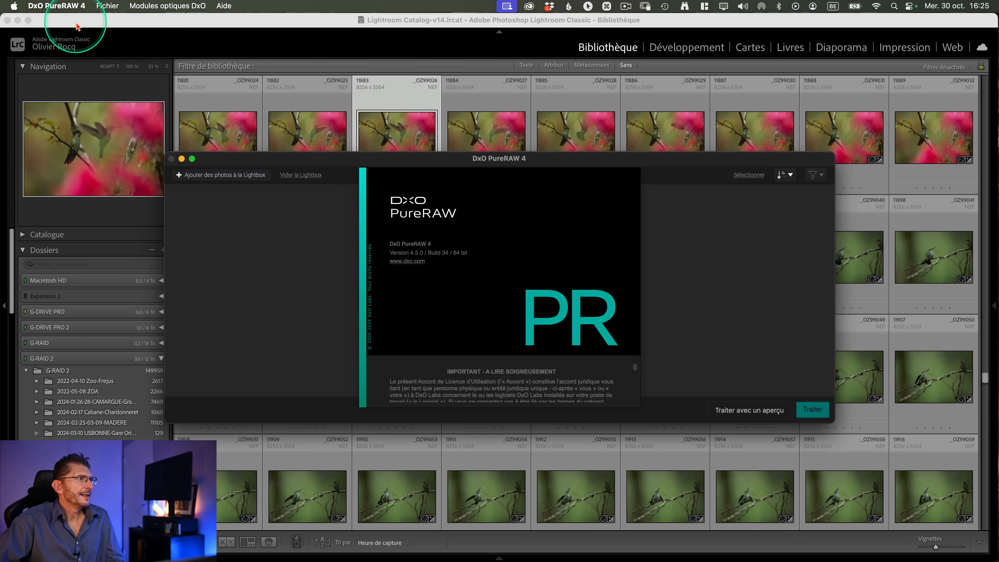
# - Switch to DxO PureRAW 4 and process _OZ99026.NEF with DeepPRIME XD2 to a DNG in the original folder
pyautogui.press('ctrl')
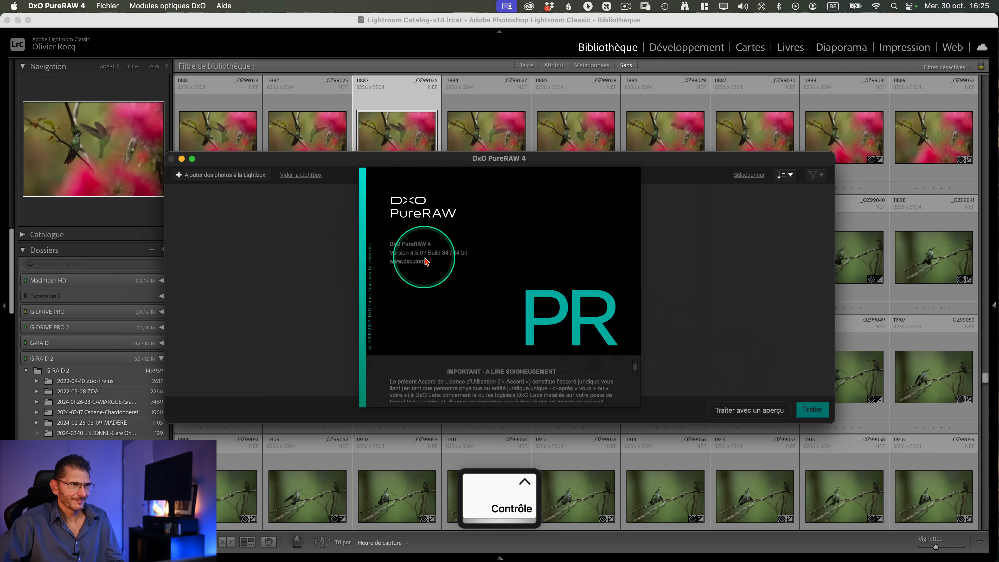
pyautogui.click(661, 260)
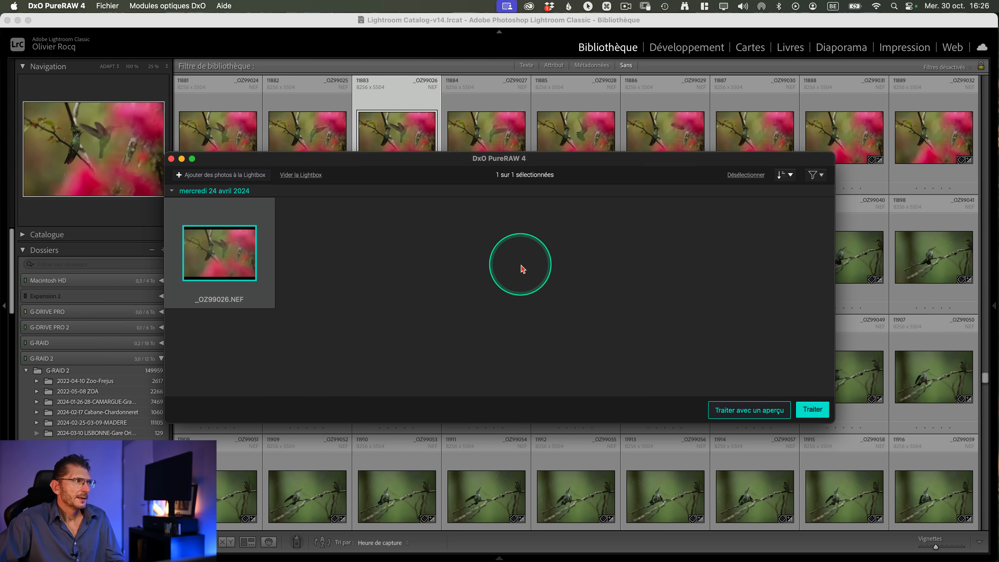
pyautogui.click(813, 409)
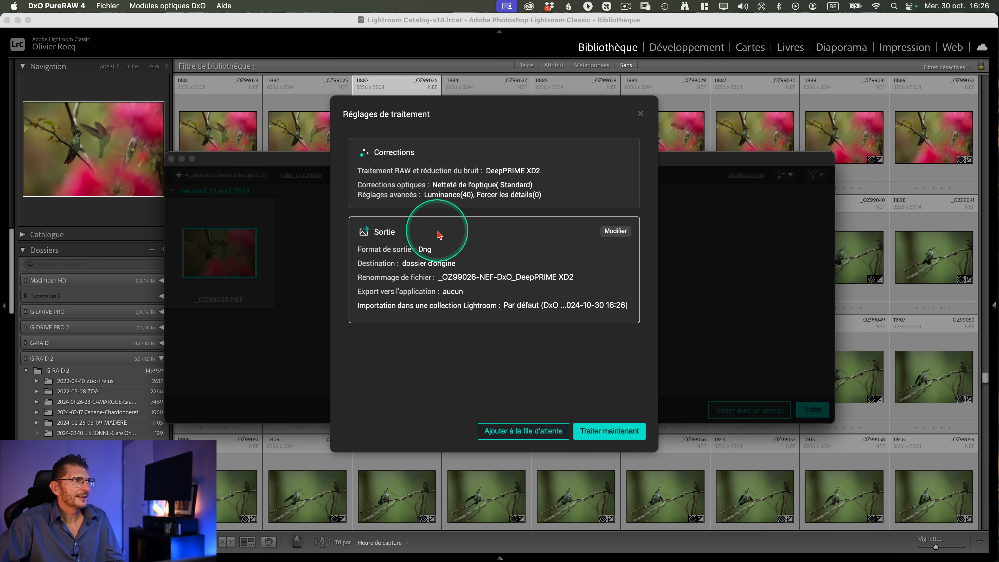
pyautogui.click(609, 430)
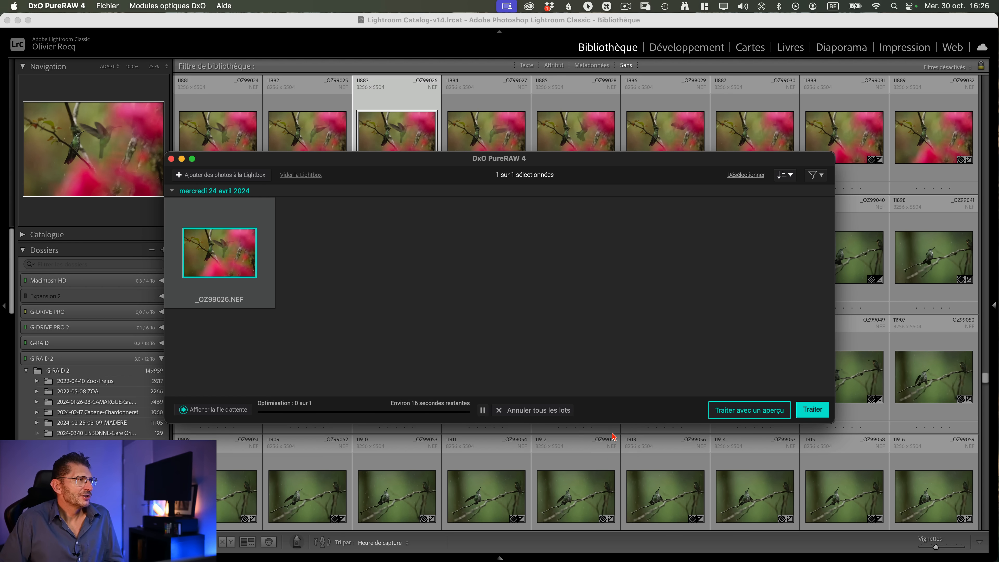
pyautogui.click(611, 432)
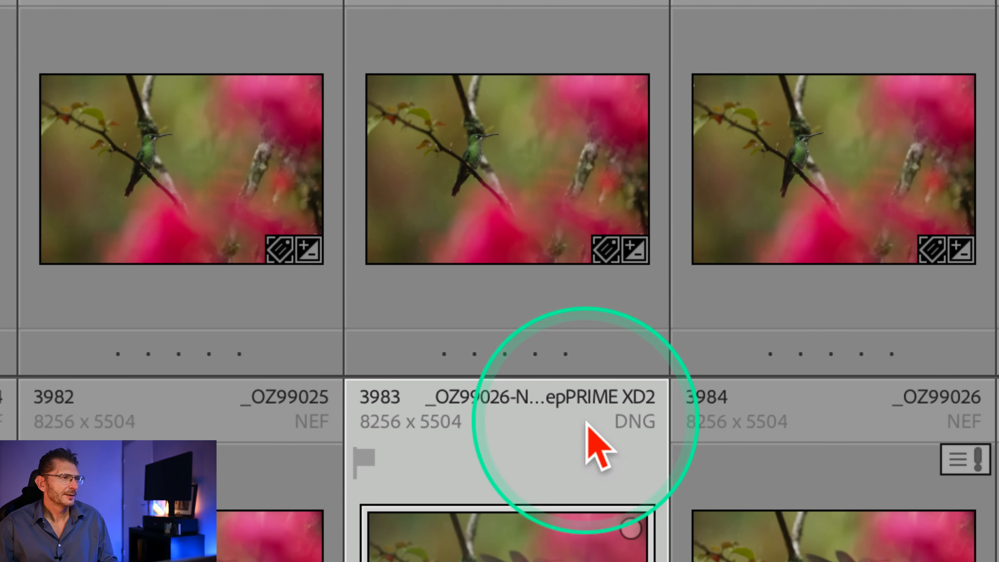
# - Switch to Lightroom Classic and reveal the hummingbird photo's file in the Finder
pyautogui.press('ctrl')
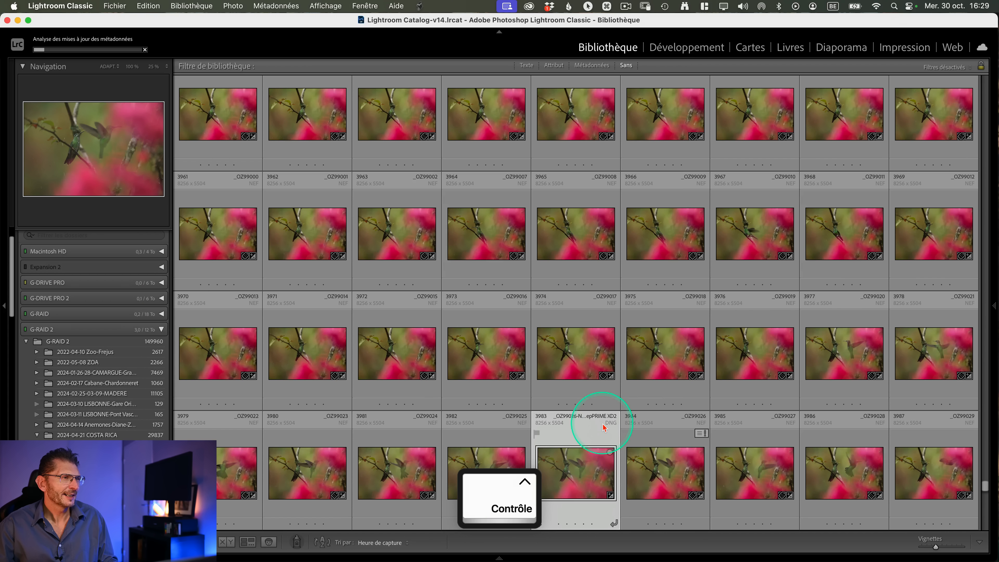
pyautogui.keyDown('ctrl'); pyautogui.click(581, 469); pyautogui.keyUp('ctrl')
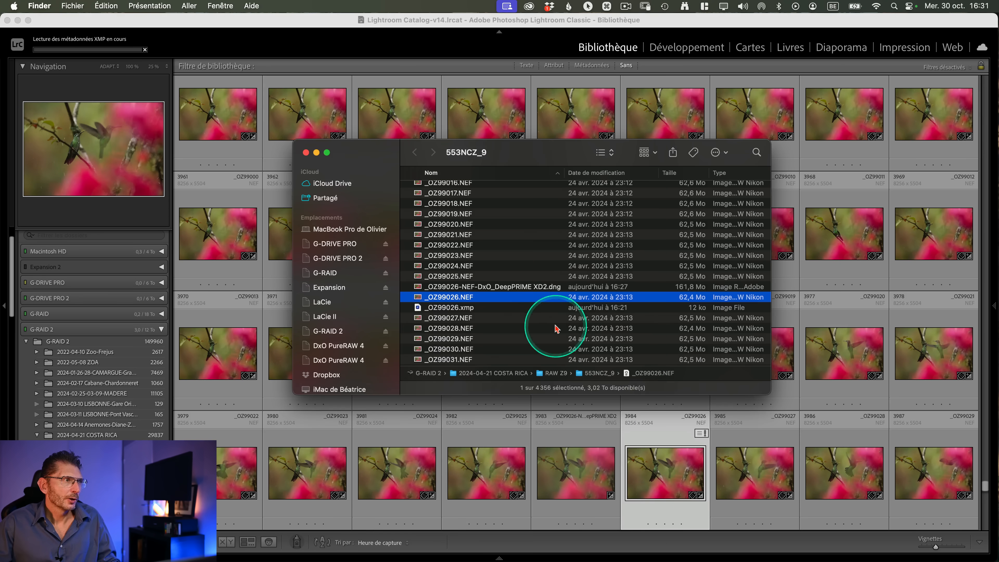
# - Switch to Photoshop and apply the Camera Raw edits, with Réduire le bruit at 100, to _OZ99026.NEF without opening the image
pyautogui.press('ctrl')
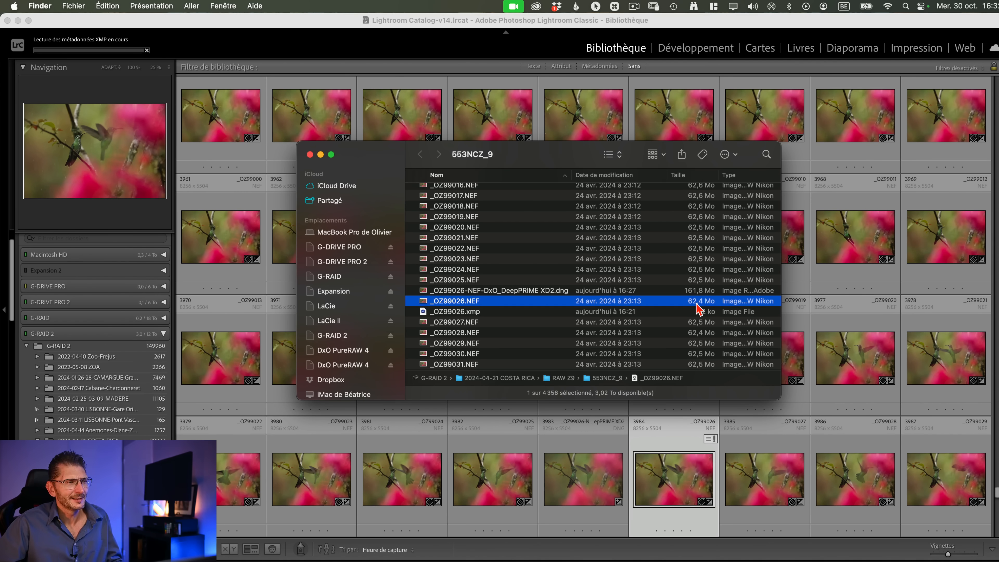
pyautogui.click(674, 471)
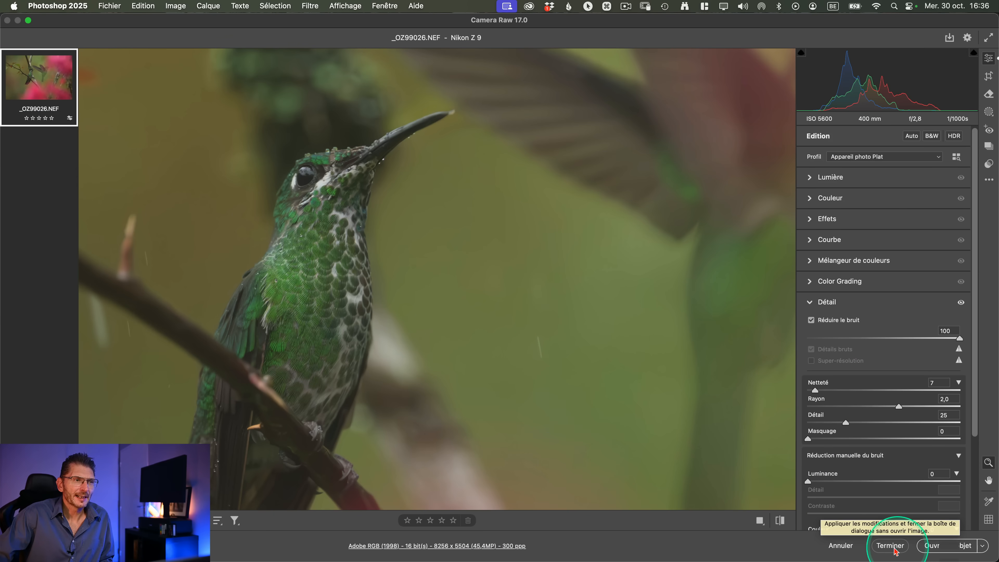
pyautogui.click(891, 545)
# - Switch to Lightroom Classic, import the _OZ99026 settings from disk, and inspect the hummingbird up close in the Develop module
pyautogui.click(453, 303)
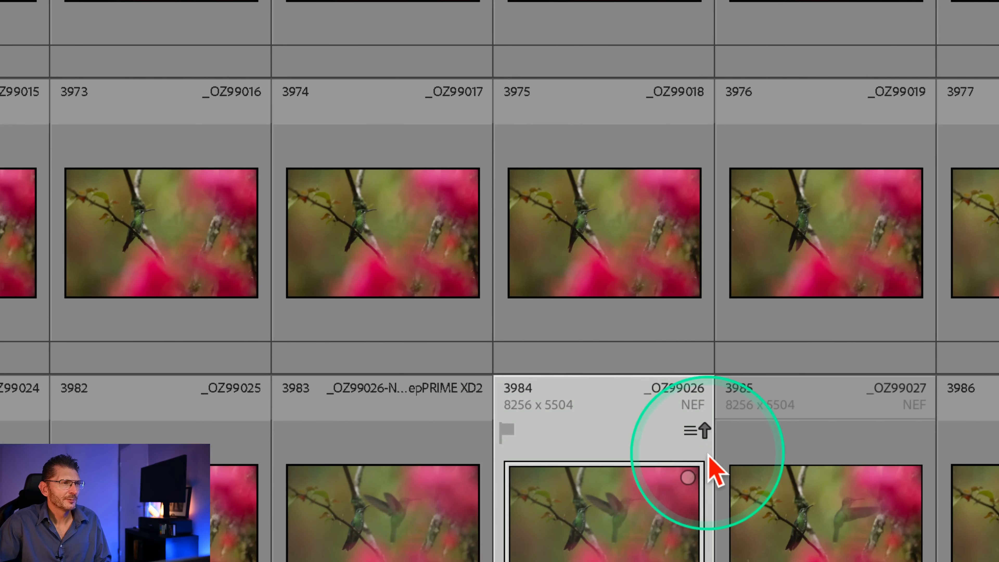
pyautogui.scroll(-2, 713, 457)
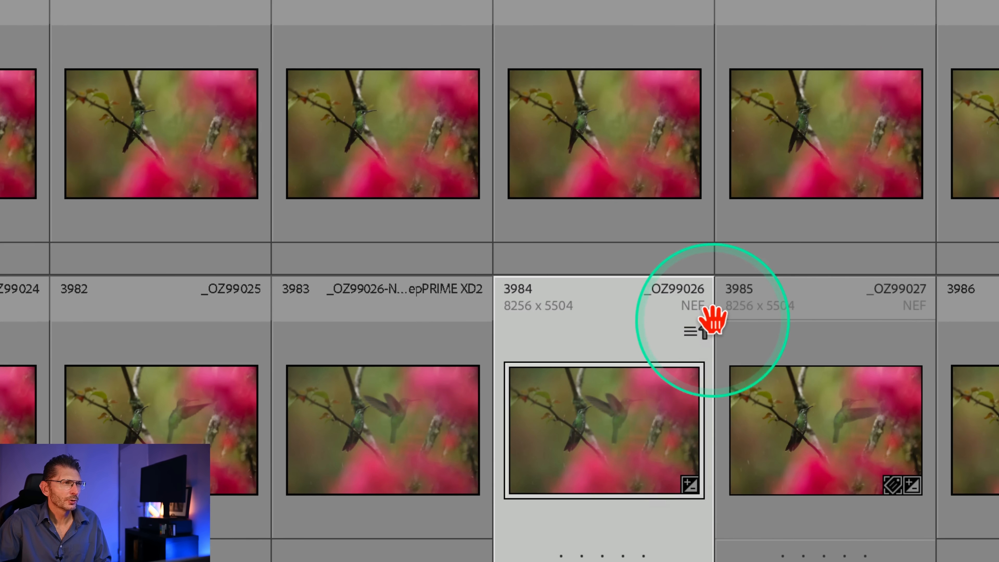
pyautogui.click(705, 338)
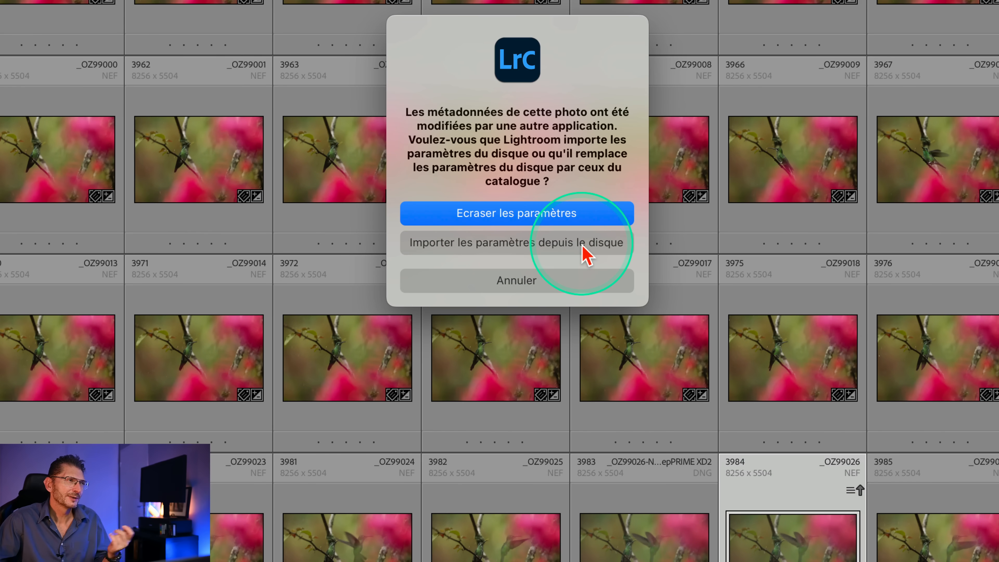
pyautogui.click(582, 247)
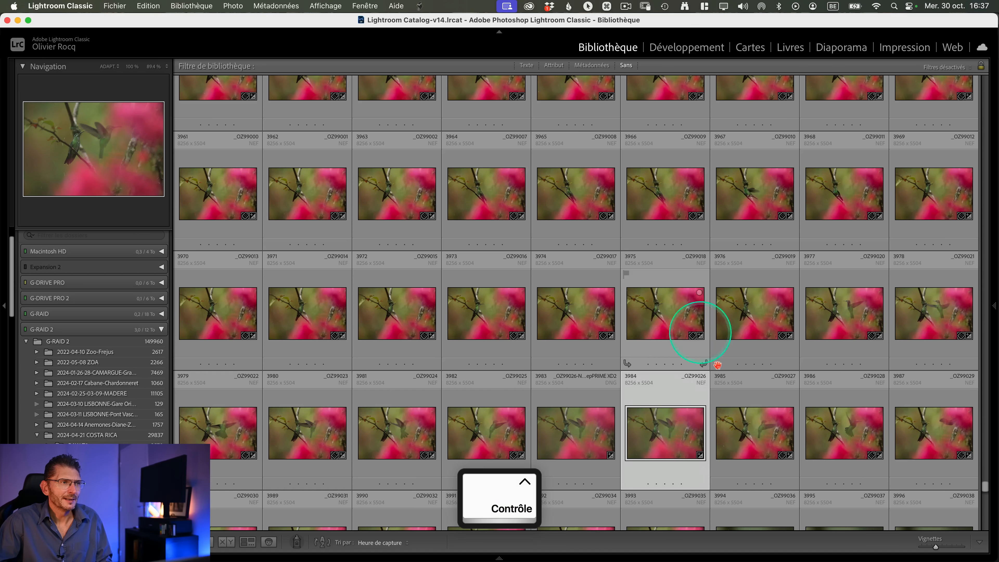
pyautogui.press('d')
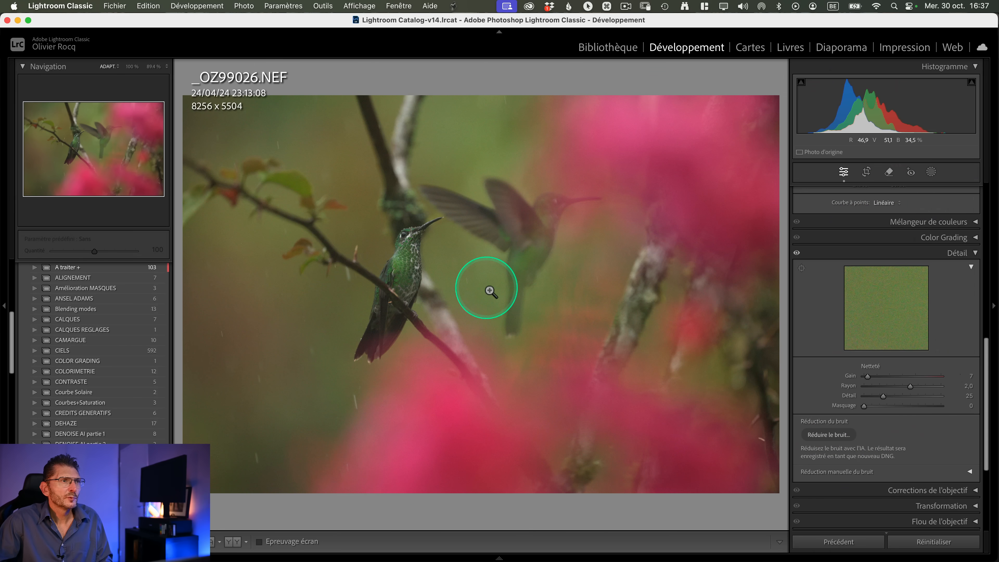
pyautogui.moveTo(448, 284); pyautogui.dragTo(588, 312)
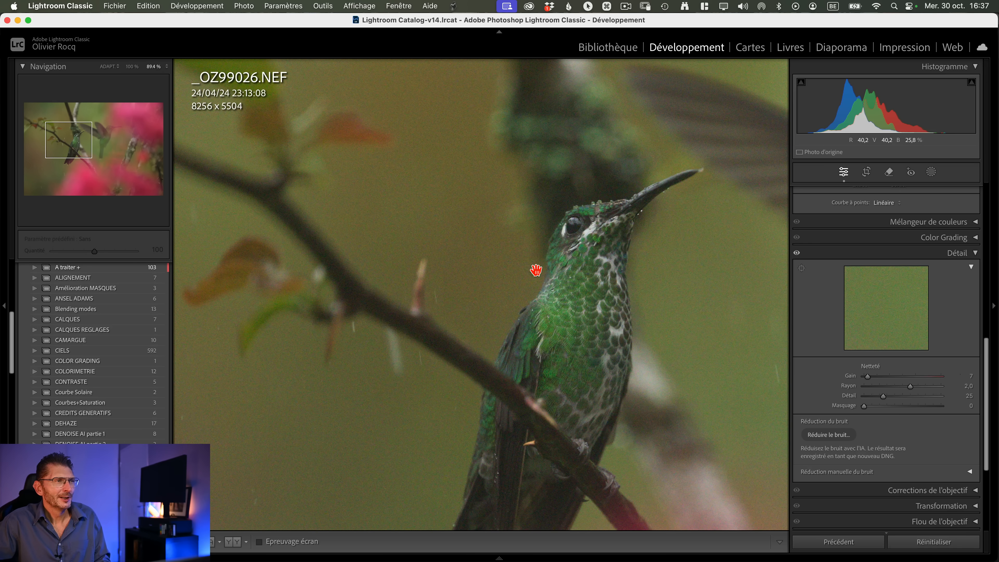
# - Switch to the Finder and examine the .acr and .xmp sidecar files beside _OZ99026.NEF
pyautogui.press('super+Tab')
pyautogui.press('super+Tab')
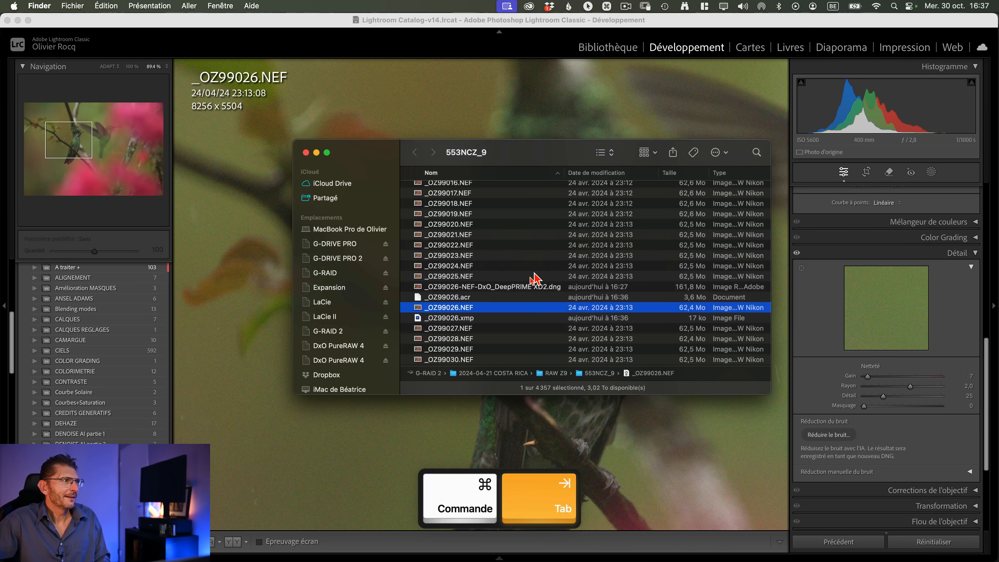
pyautogui.scroll(2, 464, 320)
pyautogui.scroll(3, 463, 324)
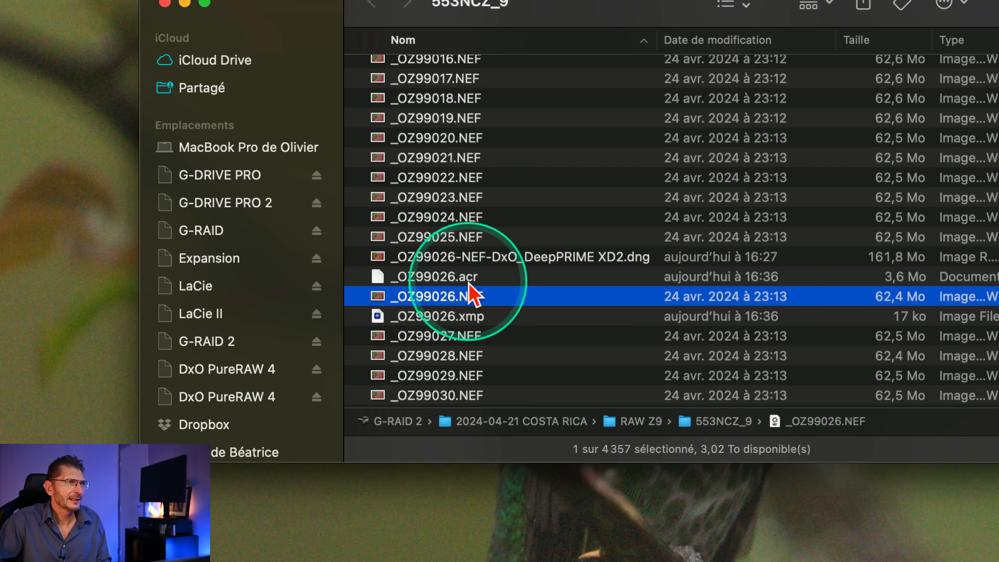
pyautogui.scroll(-5, 468, 282)
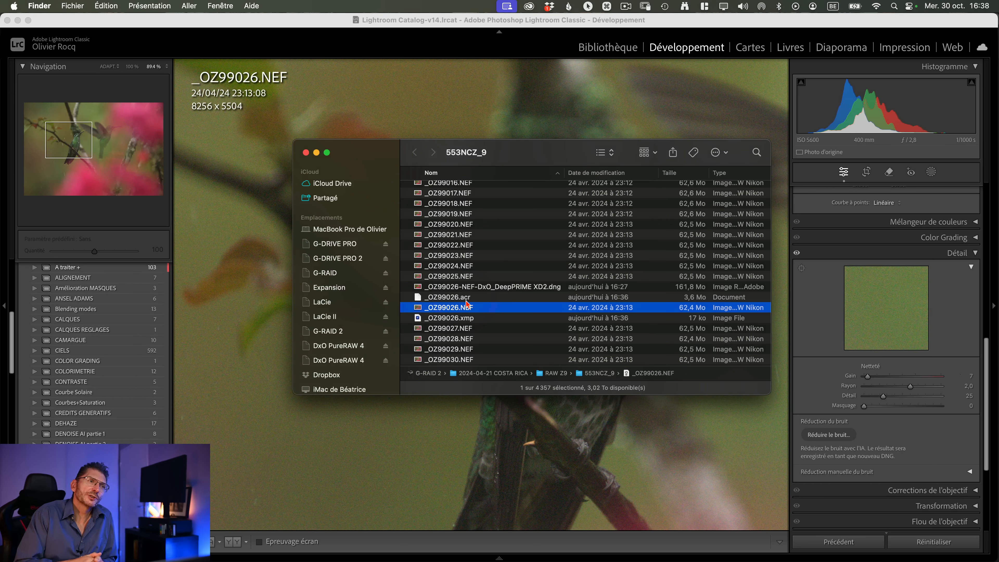
pyautogui.click(462, 132)
# - Switch to Photoshop, set Netteté to 64 for _OZ99026.NEF in Camera Raw, and open the photo as a Smart Object
pyautogui.press('super+Tab')
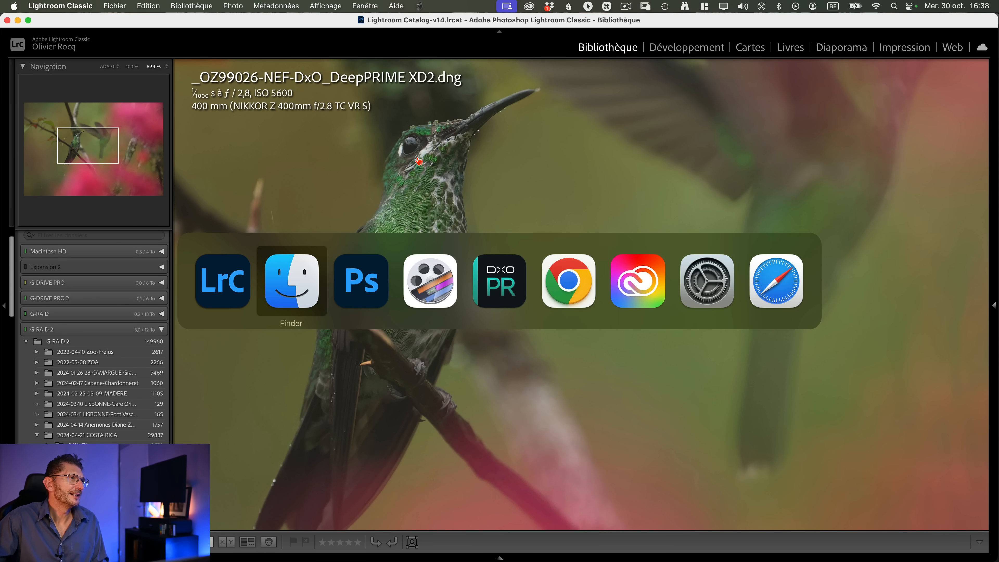
pyautogui.press('super+Tab')
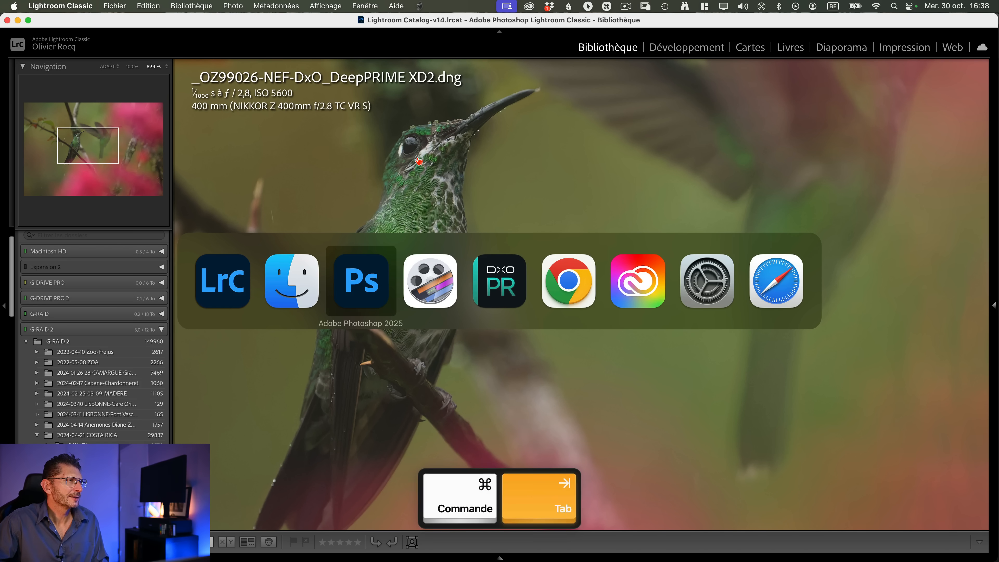
pyautogui.click(873, 392)
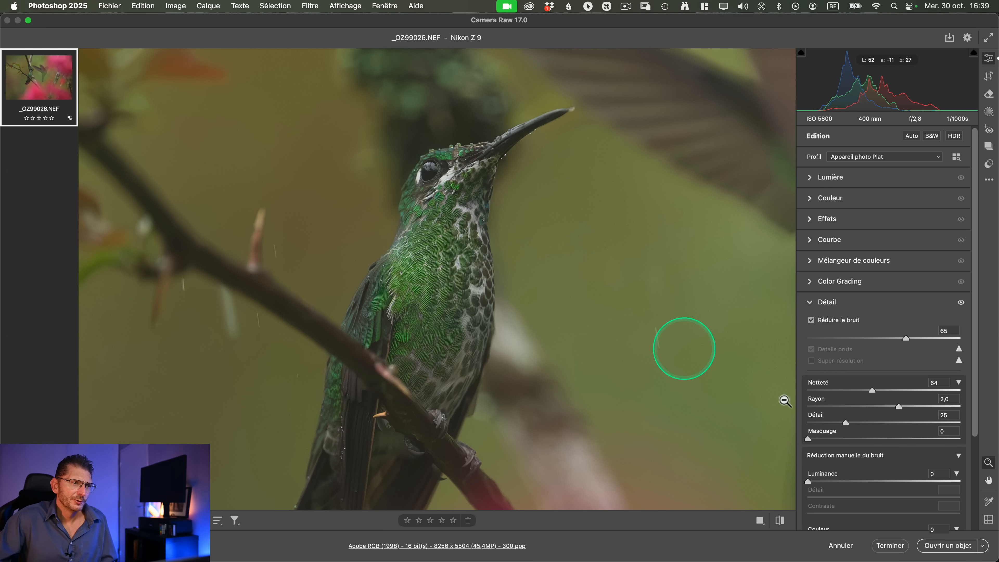
pyautogui.click(956, 545)
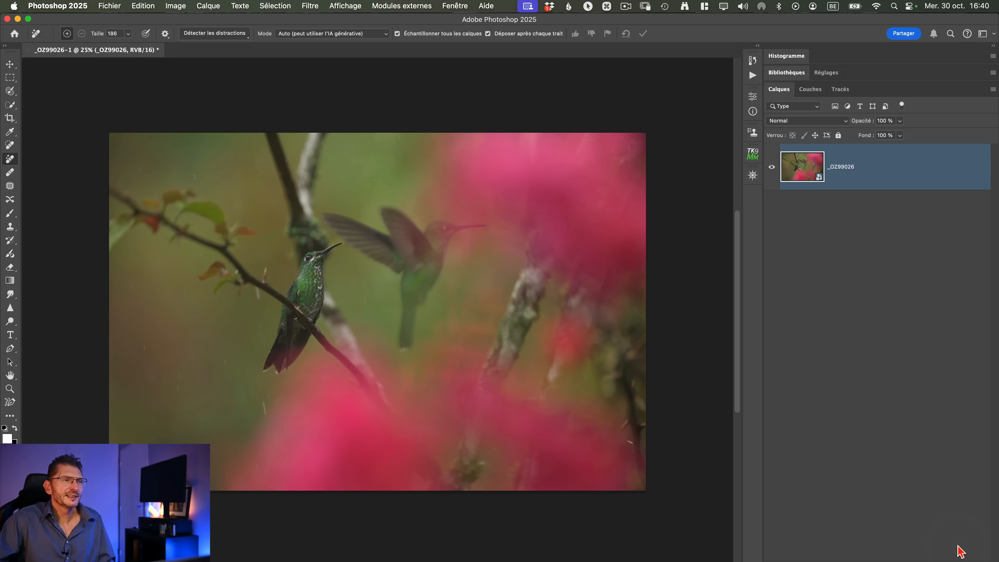
# - Reopen the _OZ99026 Smart Object in Camera Raw, try Réduire le bruit, and cancel the processing
pyautogui.doubleClick(810, 165)
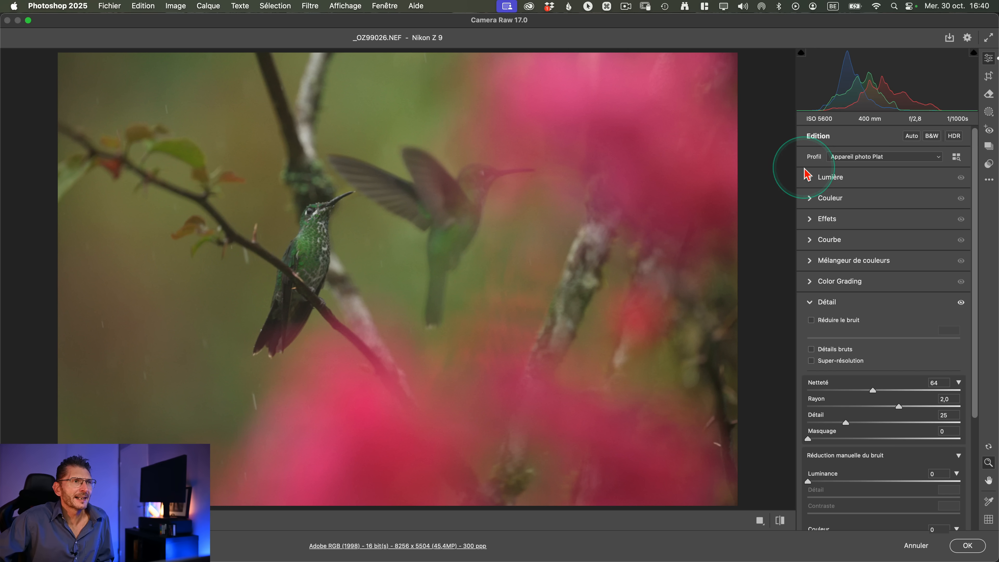
pyautogui.click(832, 323)
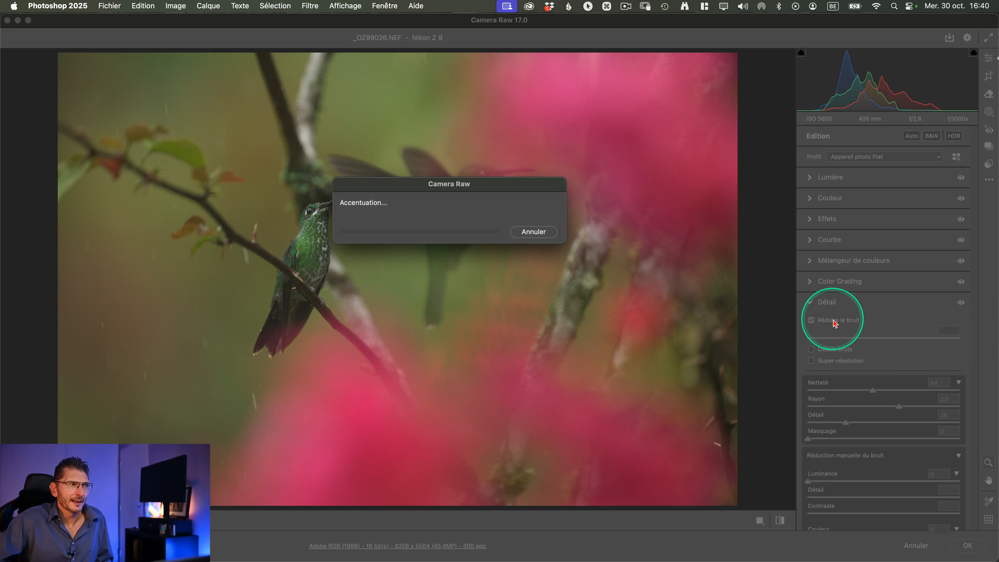
pyautogui.click(532, 233)
pyautogui.click(537, 232)
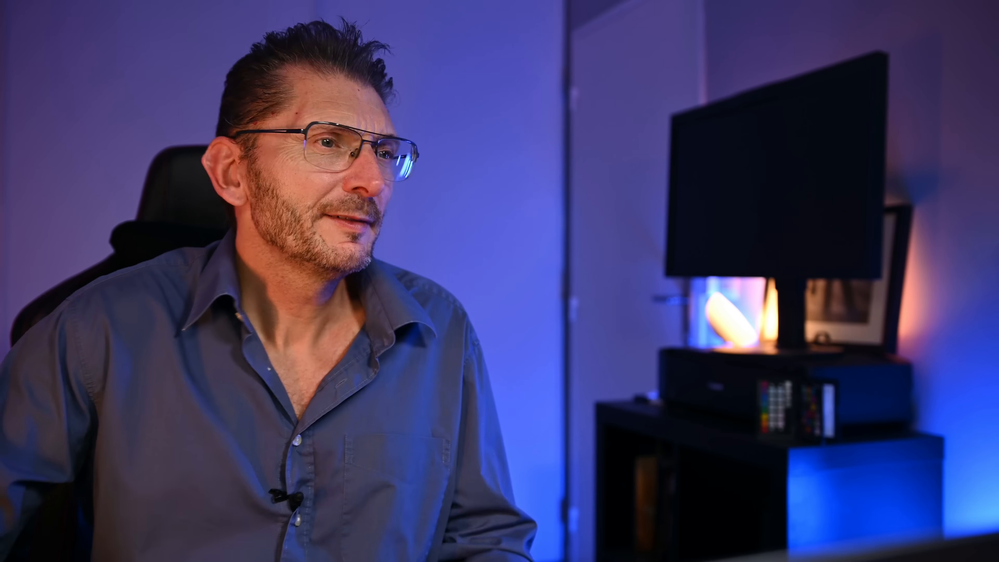